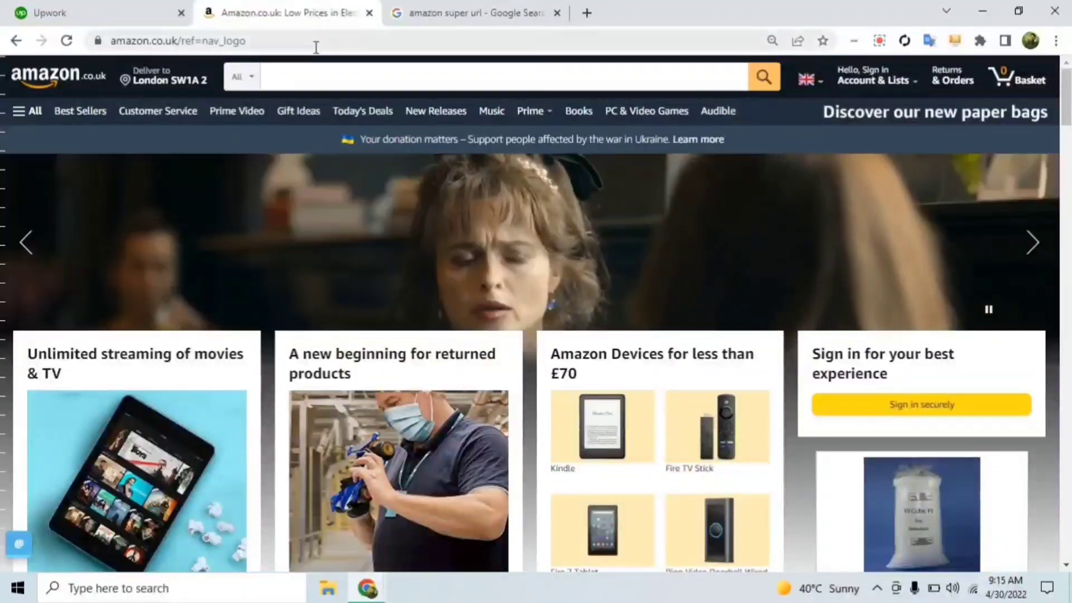
Search Amazon for 'table tennis balls' and scroll down to the product grid.
left_click(320, 76)
type("tab")
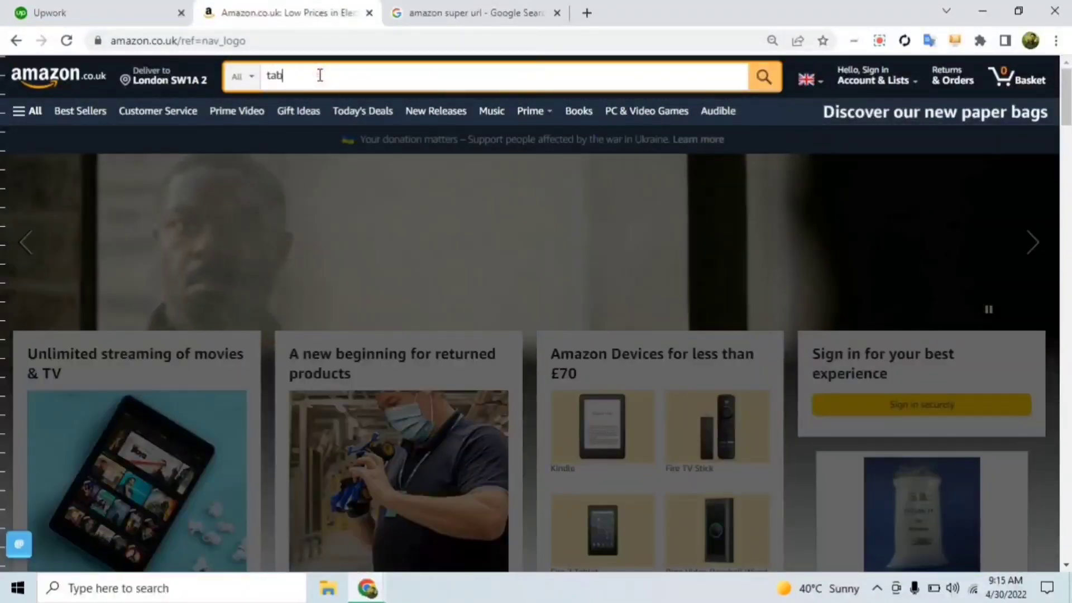
type("le tennis balls")
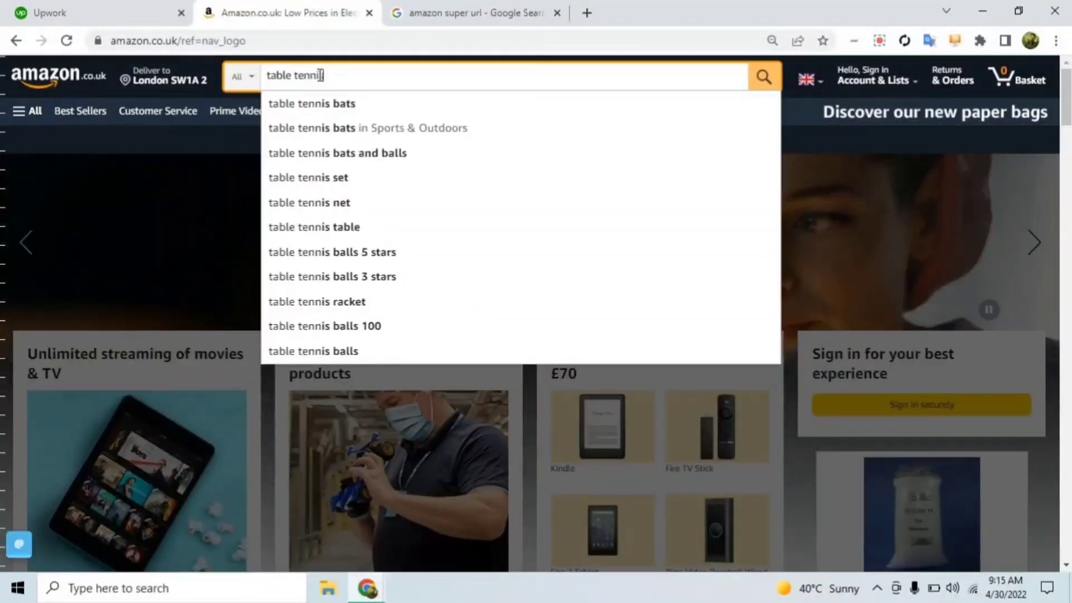
key("Return")
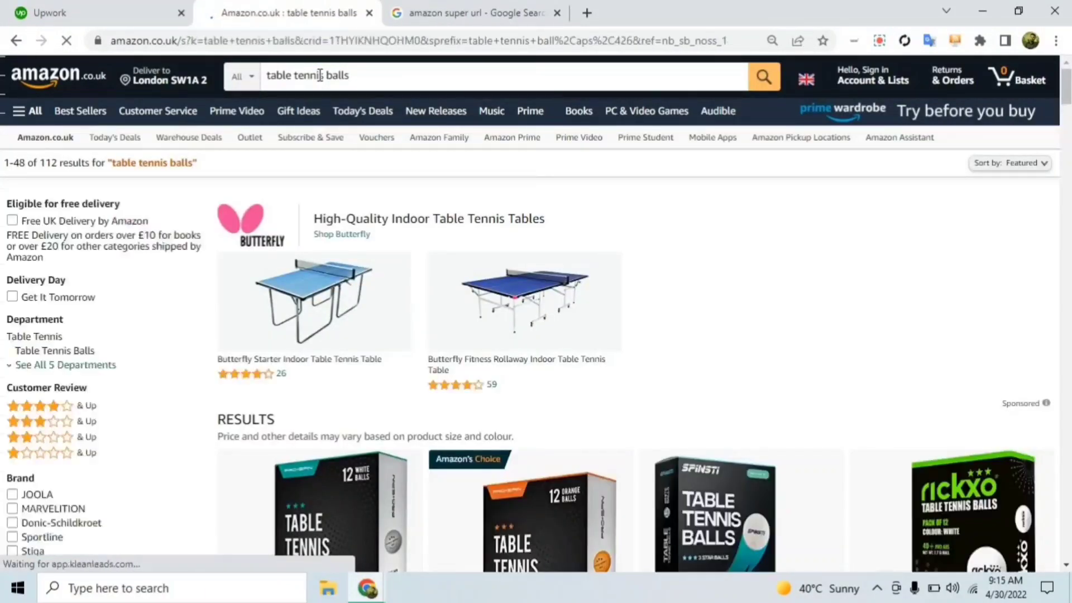
scroll(426, 144, "down", 8)
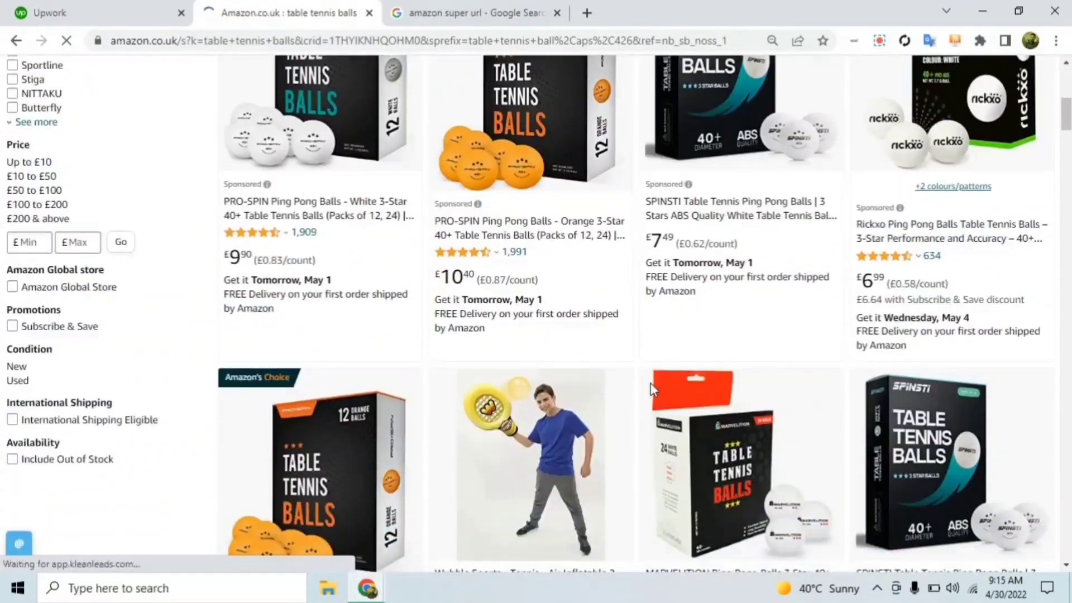
Open the MARVELITION ping pong balls product in a new tab and switch to it.
scroll(652, 389, "down", 1)
right_click(701, 329)
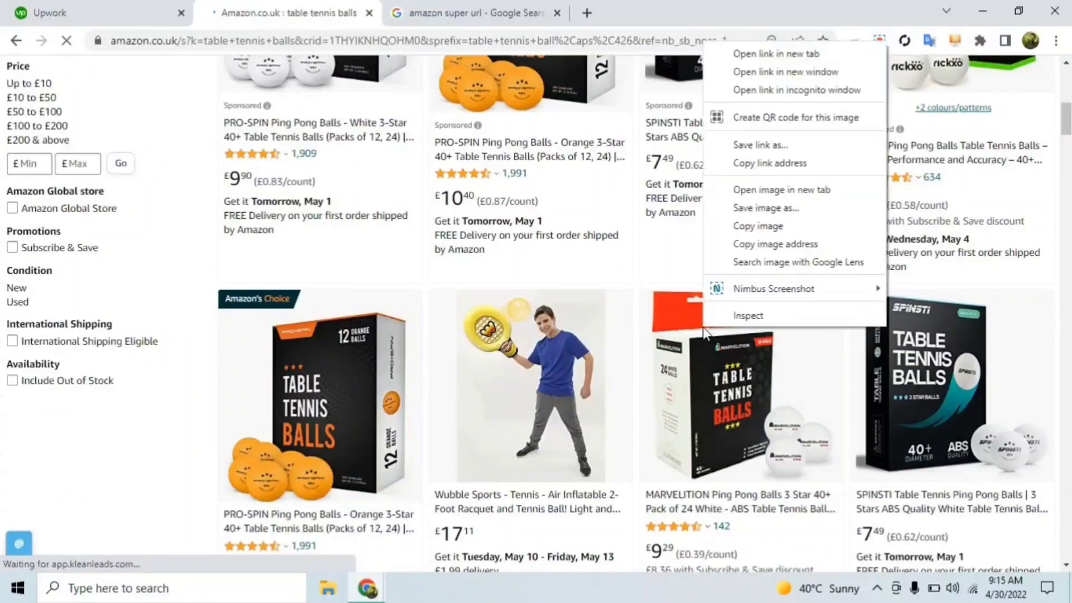
left_click(790, 53)
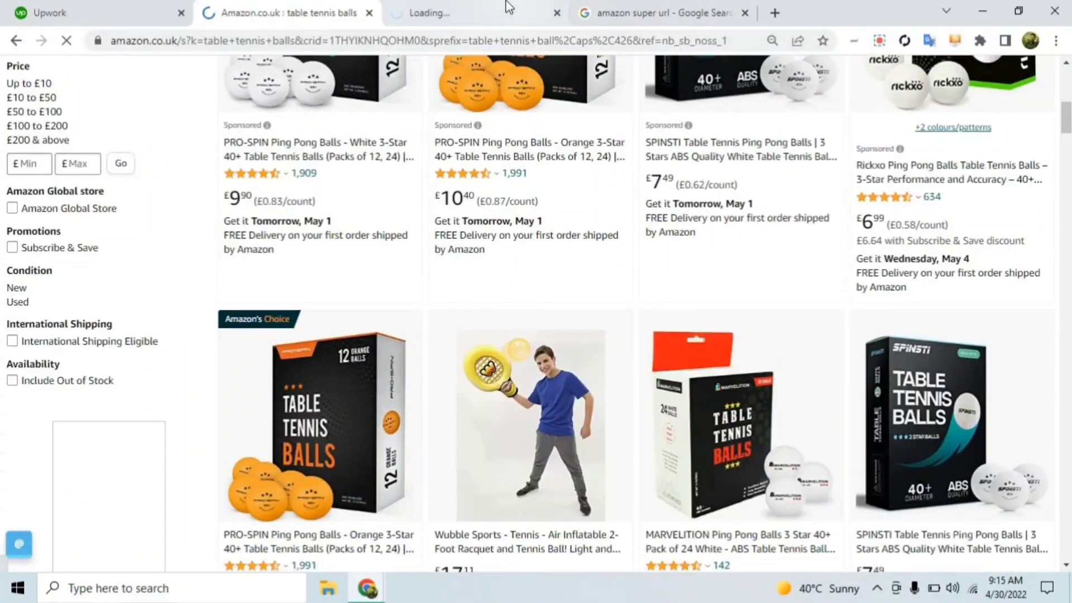
left_click(499, 17)
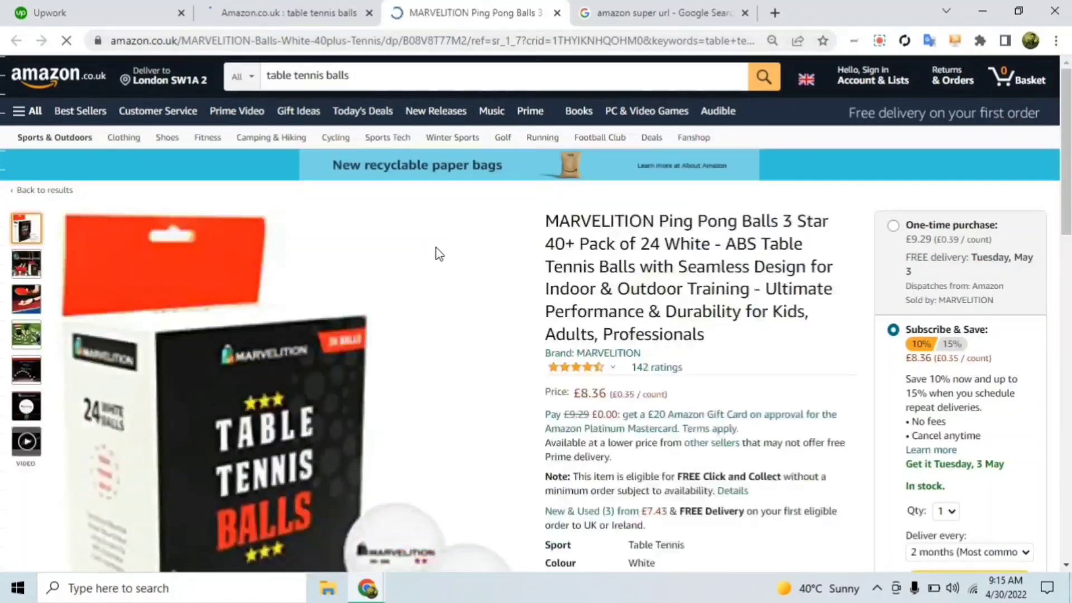
Highlight the qid parameter in the product page's web address.
left_click(508, 39)
left_click(574, 47)
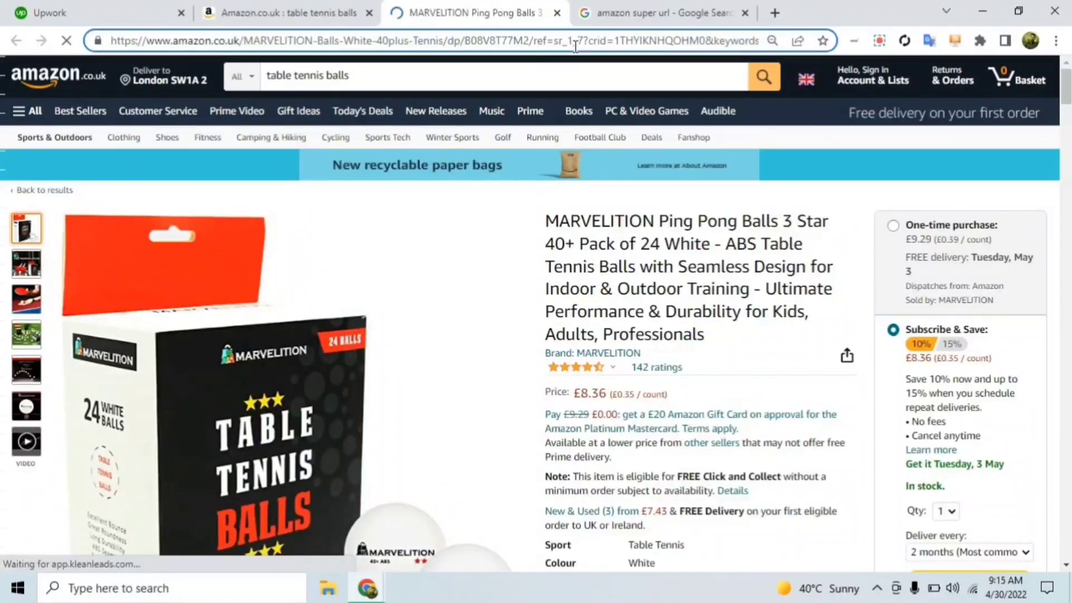
key("Right")
key("Right")
key("Right")
key("Right")
key("Right")
key("Right")
key("Right")
key("Right")
key("Right")
key("Right")
key("Right")
key("Right")
key("Right")
key("Right")
key("Right")
key("Right")
key("Right")
key("Right")
key("Right")
key("Right")
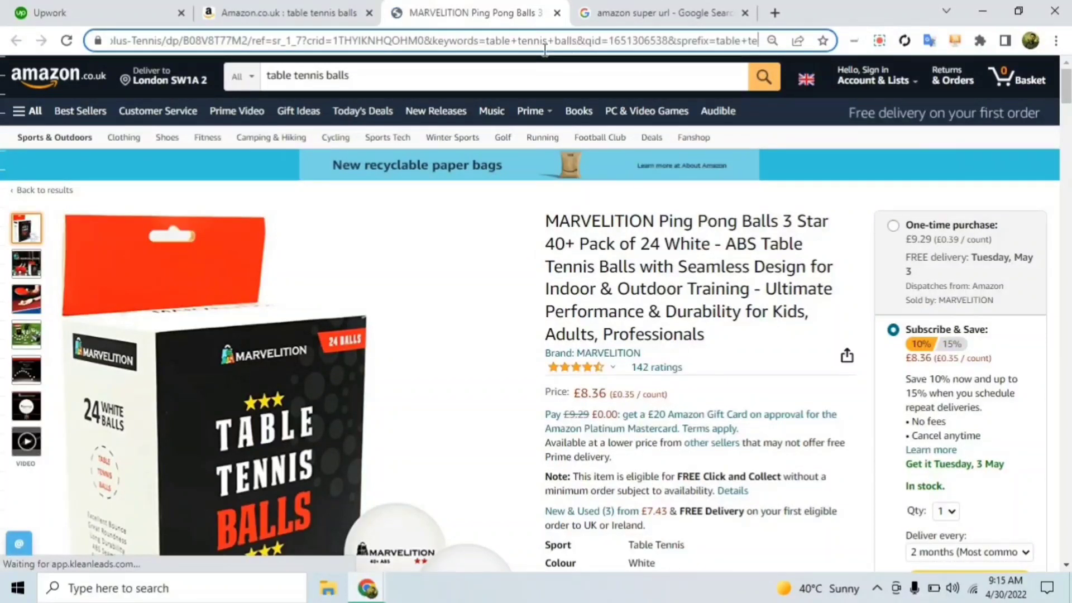
left_click_drag(588, 42, 668, 42)
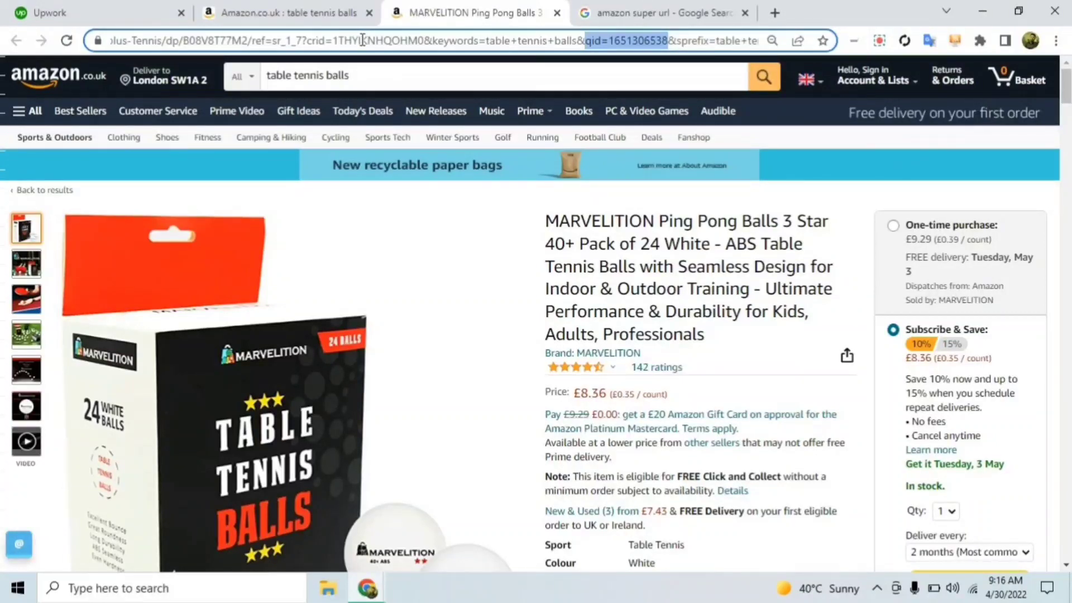
Go back to the 'table tennis balls' results tab and look over the results.
left_click(282, 11)
scroll(594, 245, "up", 10)
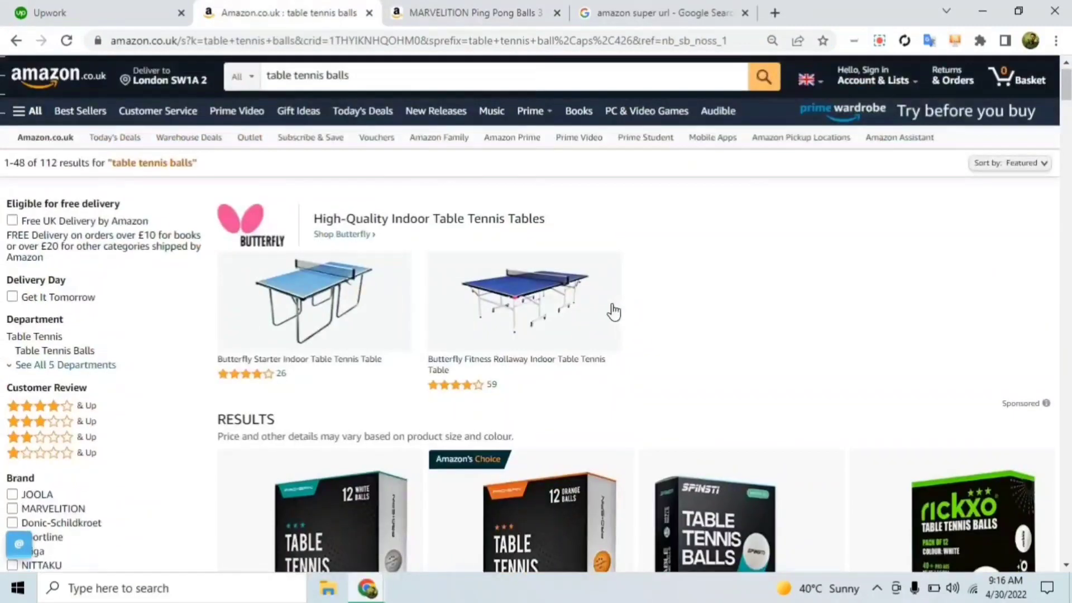
left_click(362, 81)
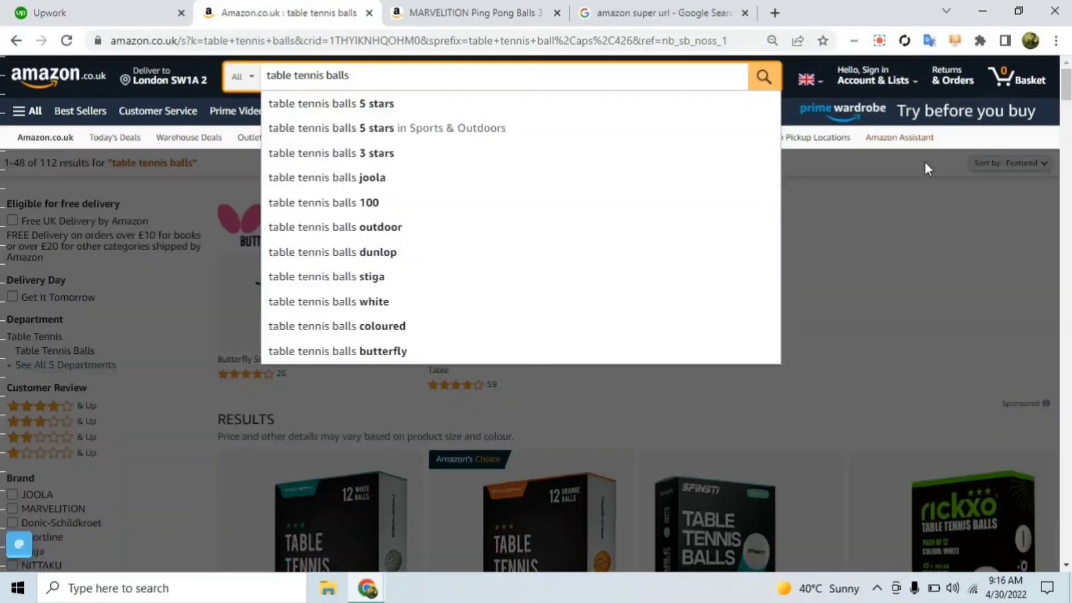
left_click(919, 164)
scroll(637, 229, "down", 10)
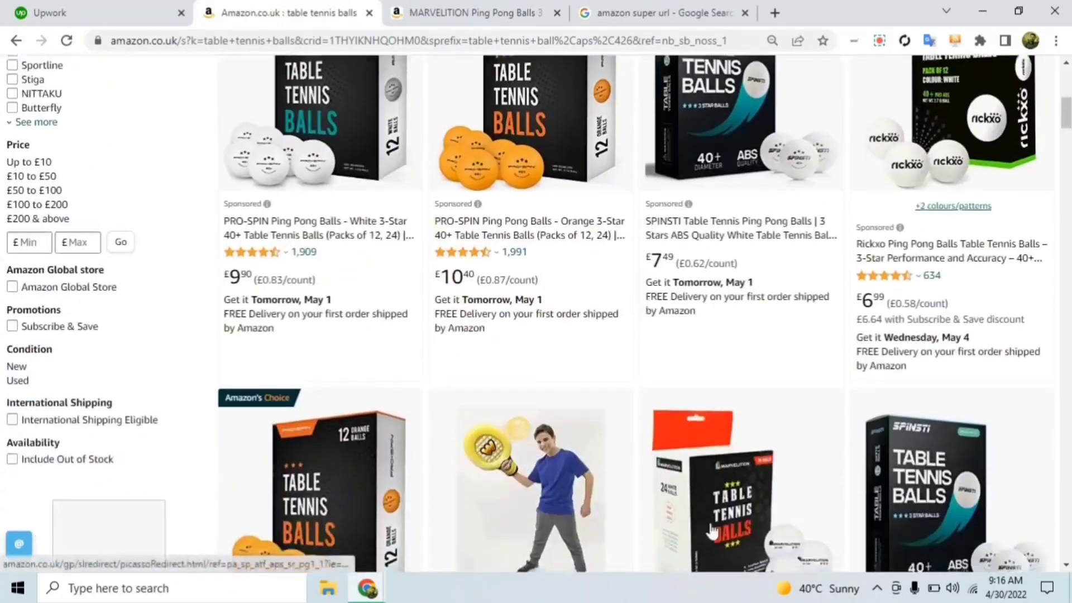
scroll(753, 483, "down", 1)
Highlight the ASIN B08V8T77M2 in the product URL, then return to the results tab.
left_click(474, 12)
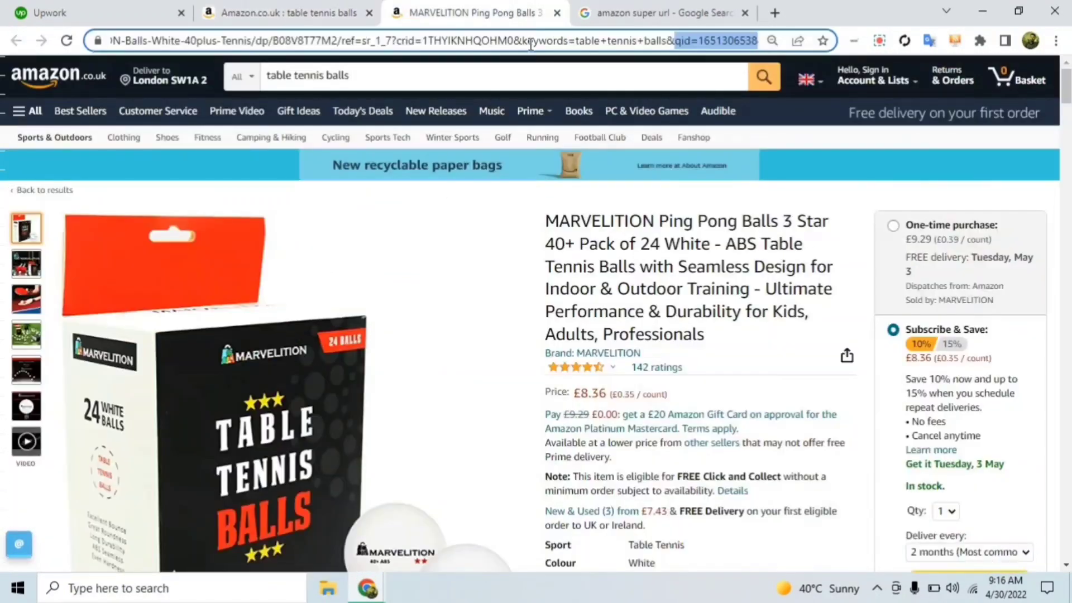
left_click(483, 41)
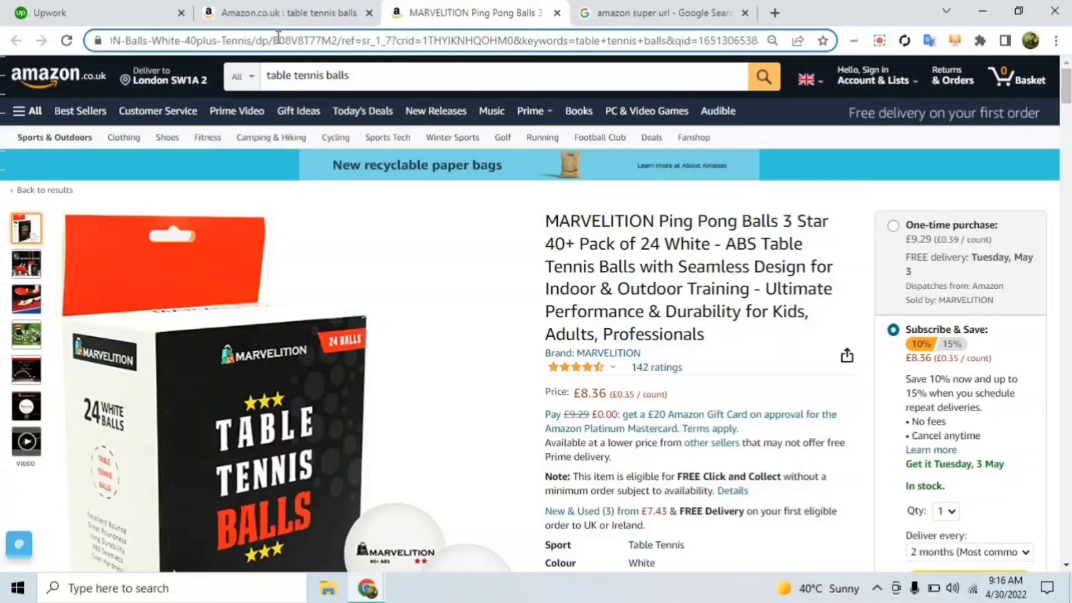
left_click_drag(274, 41, 338, 46)
key("ctrl+c")
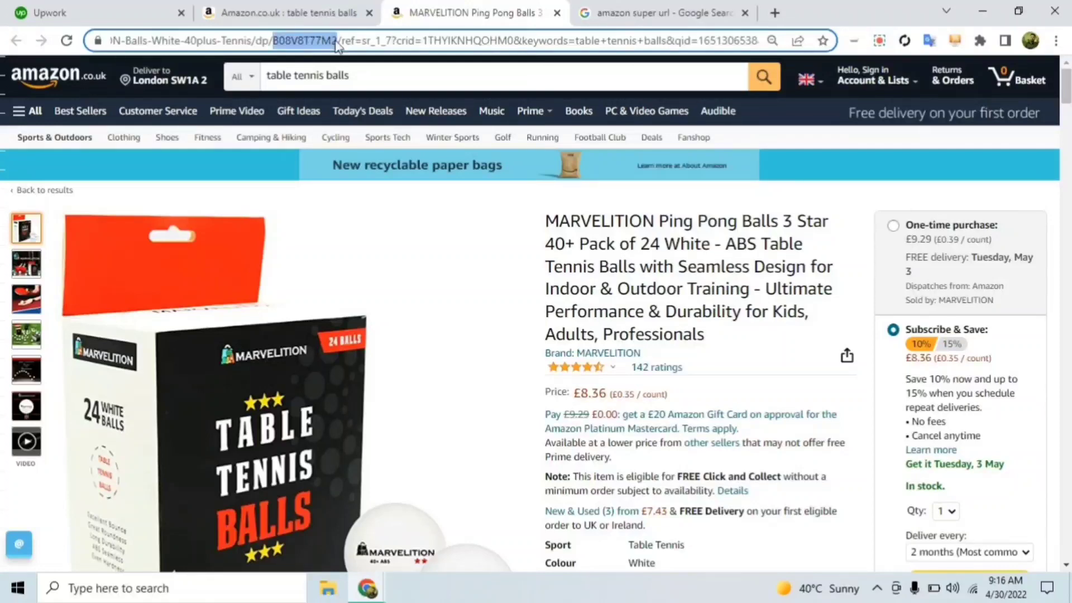
left_click(358, 10)
scroll(435, 229, "up", 5)
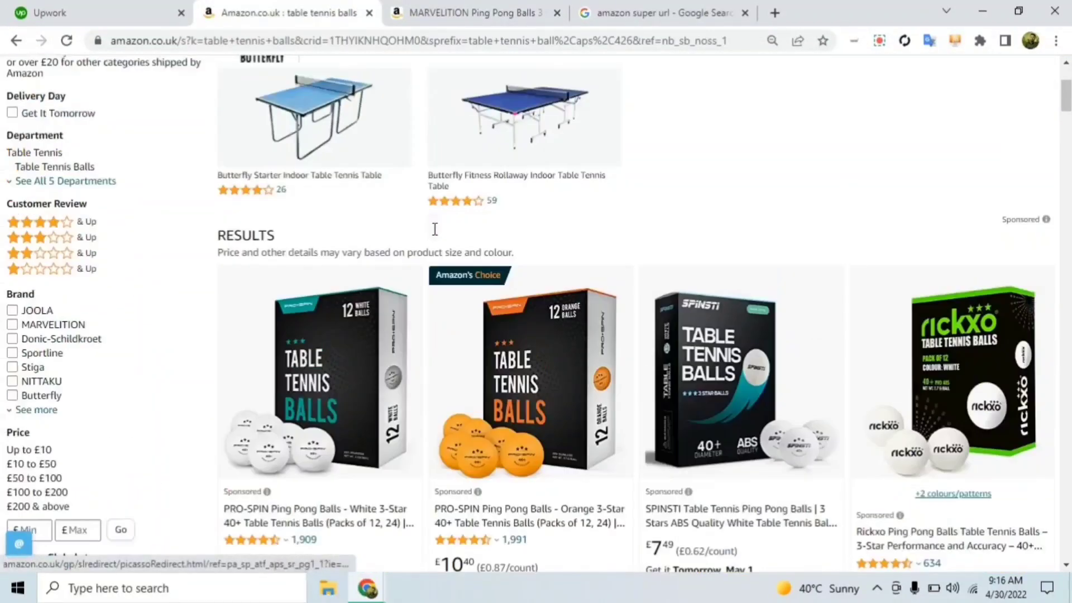
scroll(435, 229, "up", 3)
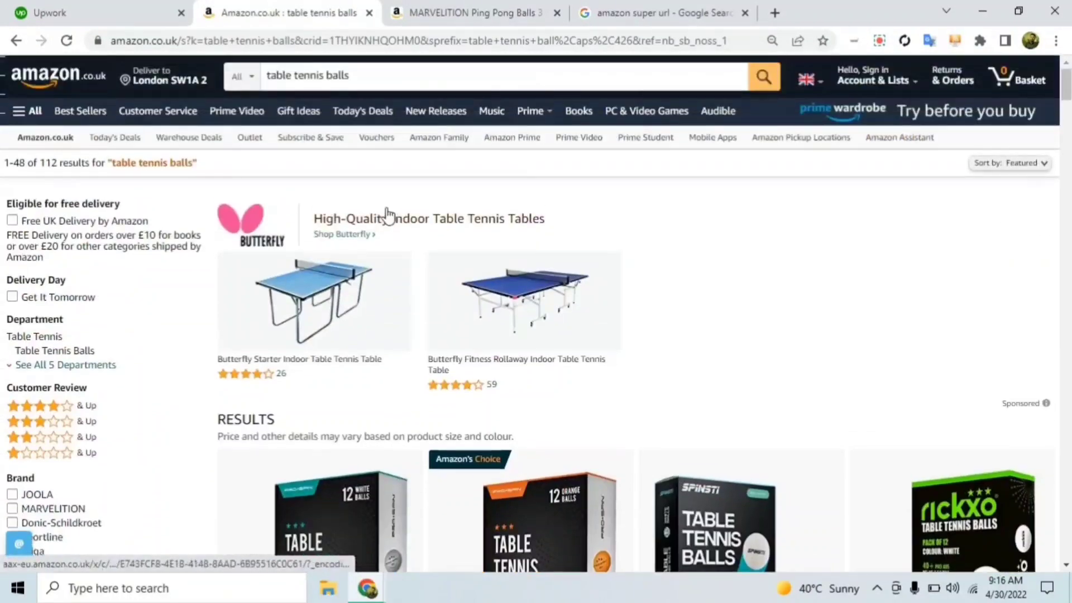
Replace the search URL's trailing parameters with 'DC&hidden-keywords=B08V8T77M2' and load it.
left_click(304, 40)
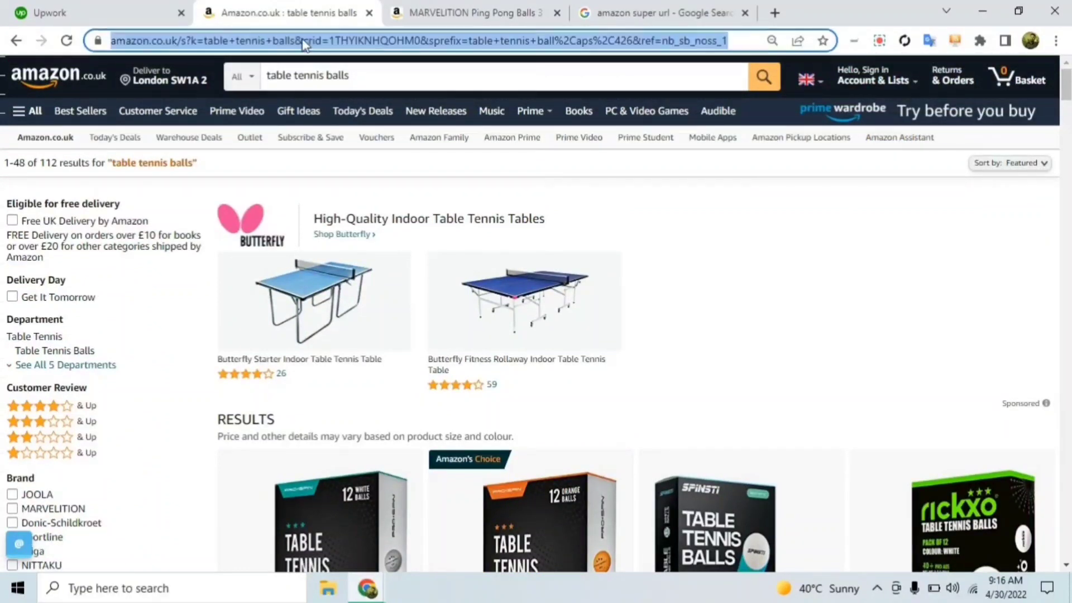
left_click(303, 41)
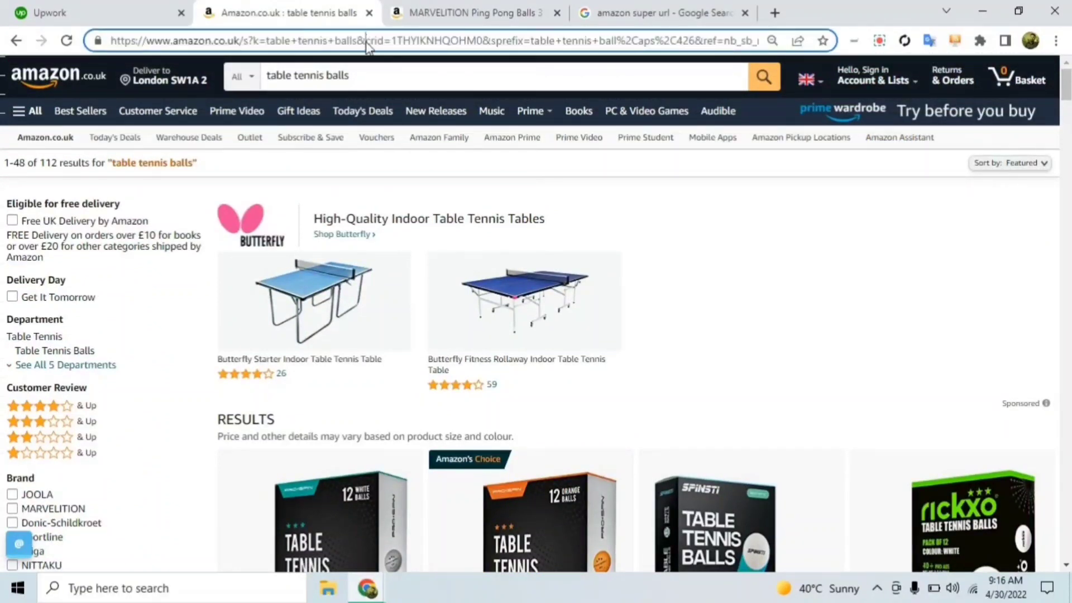
left_click_drag(368, 40, 796, 68)
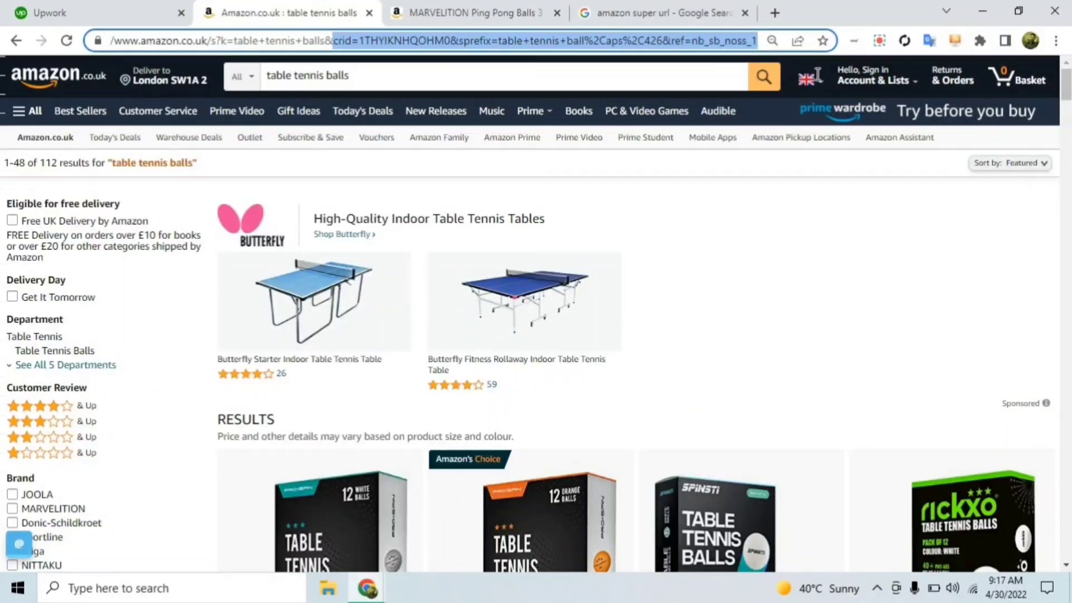
key("BackSpace")
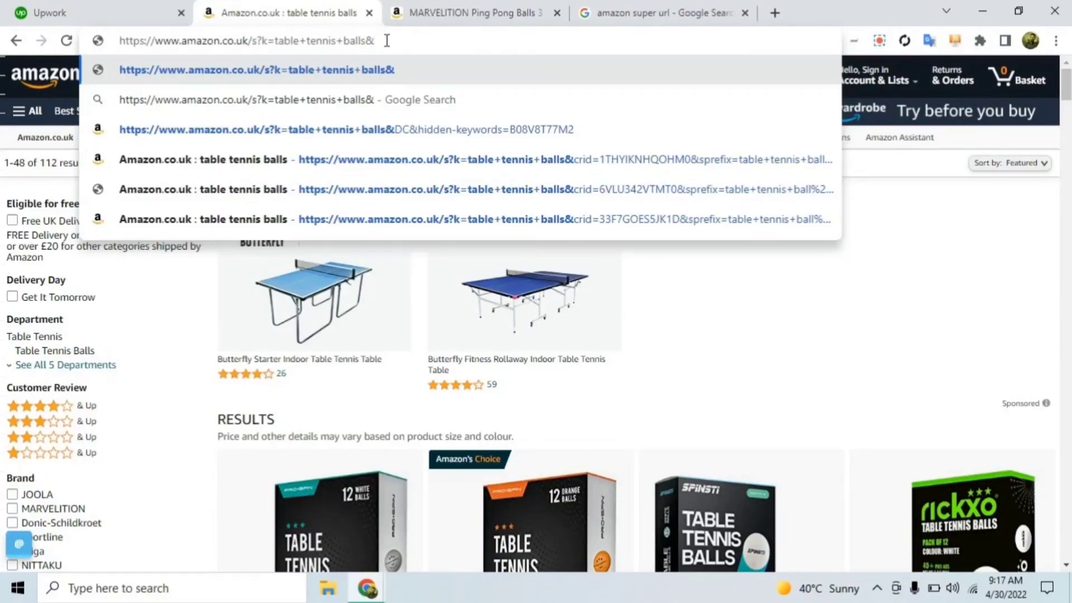
type("DC")
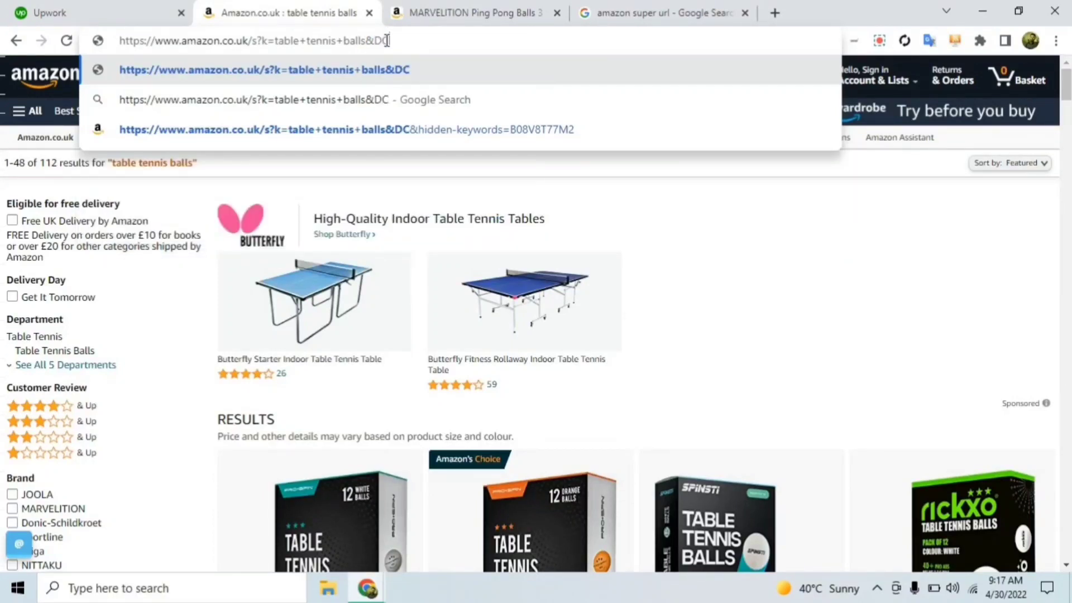
type("&")
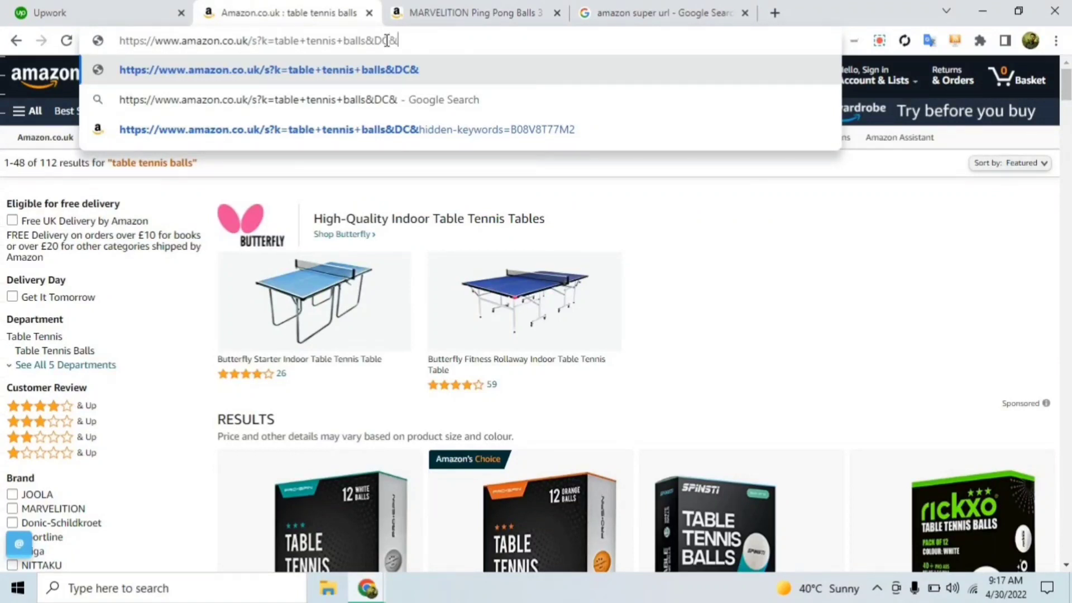
type("hi")
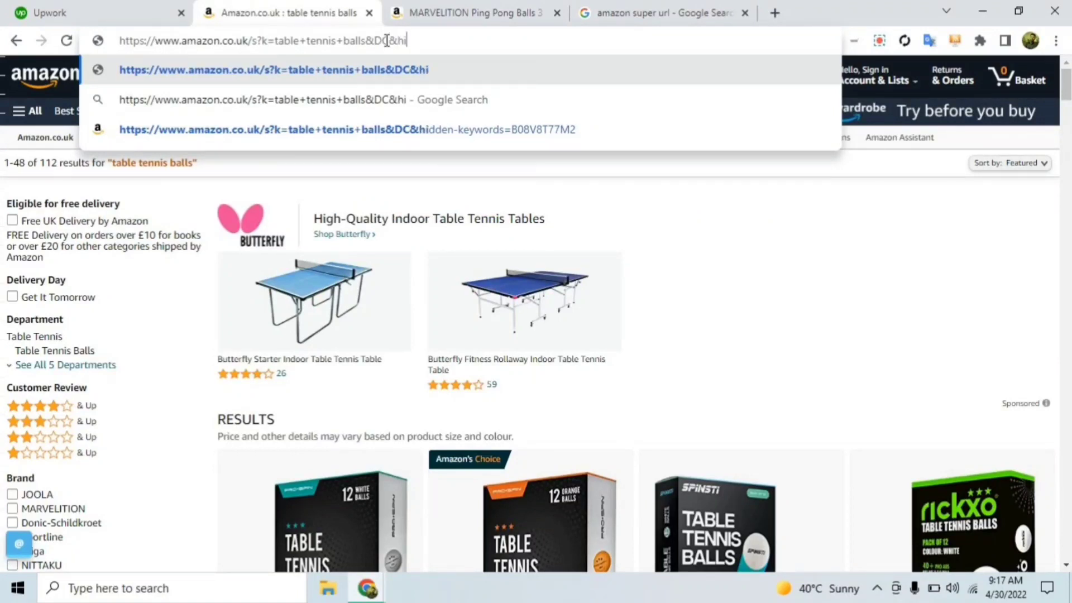
type("dden-key")
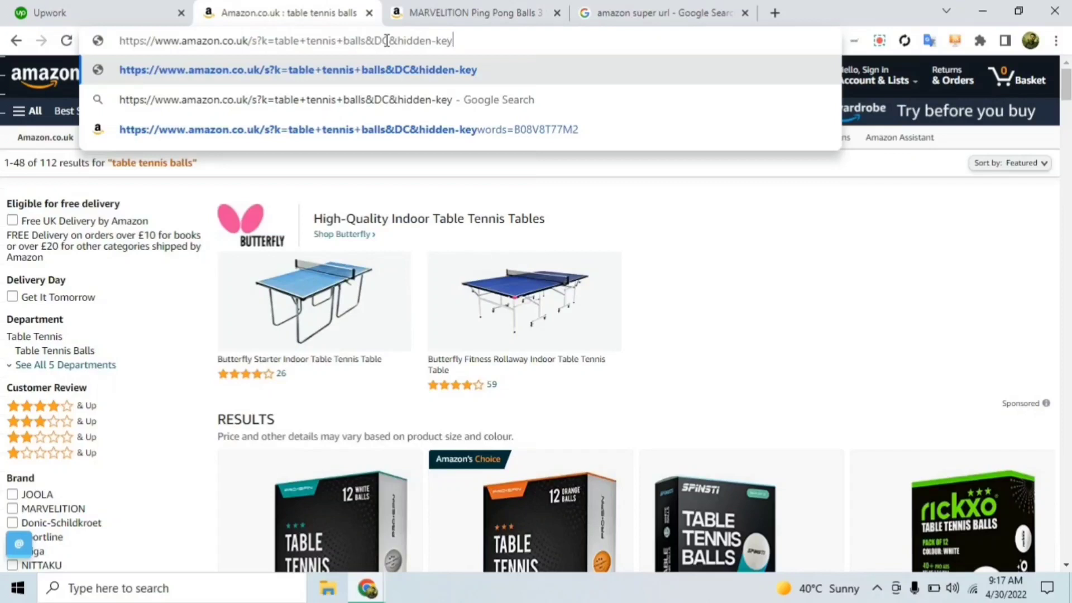
type("word")
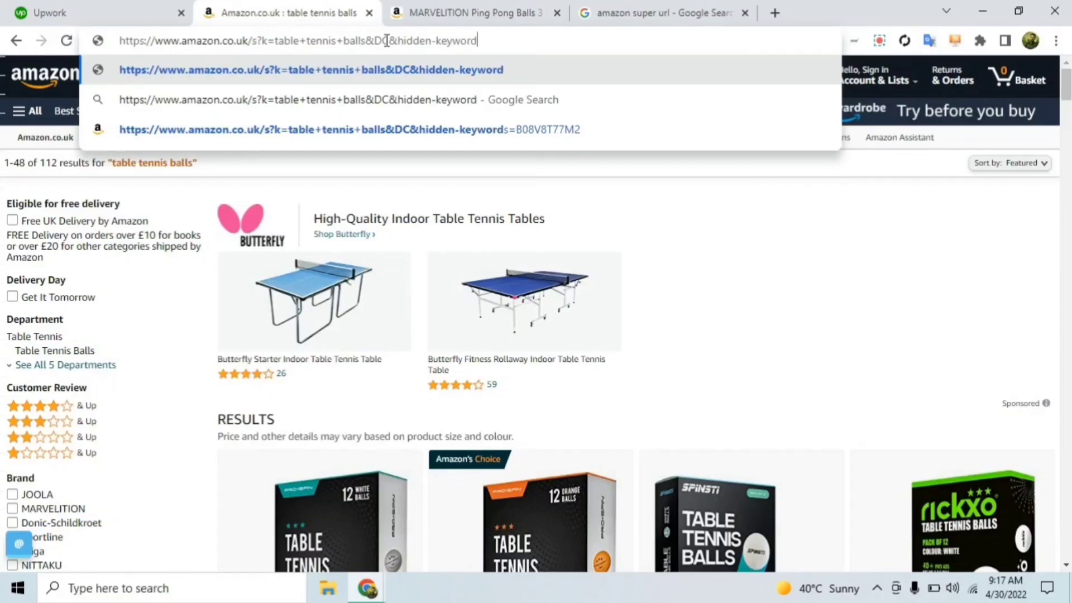
type("s=")
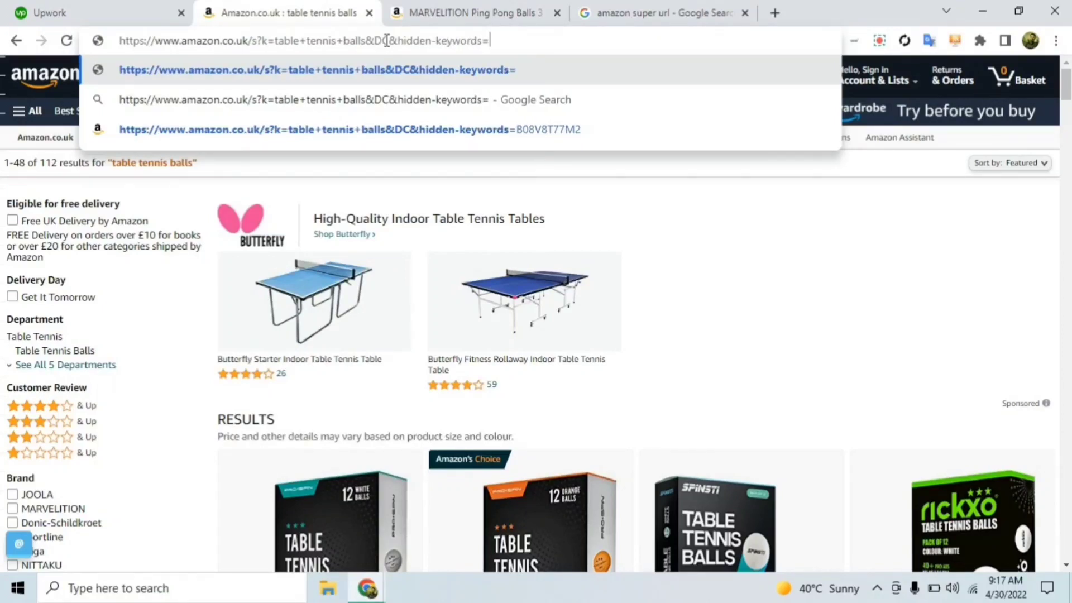
key("ctrl+v")
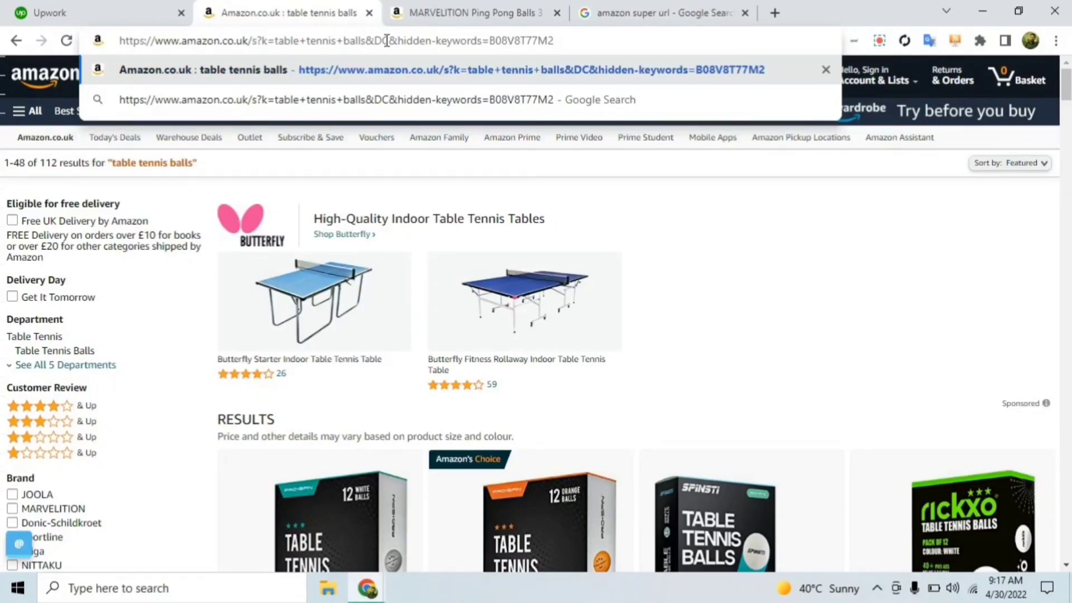
key("Return")
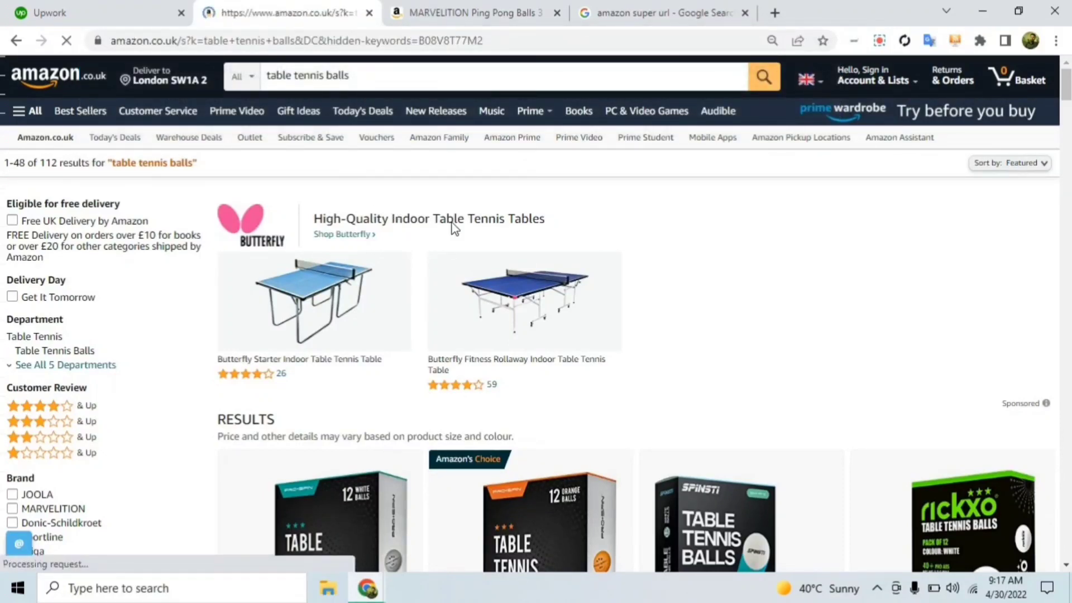
Select the super URL for copying and scroll to the single MARVELITION result.
scroll(442, 166, "down", 3)
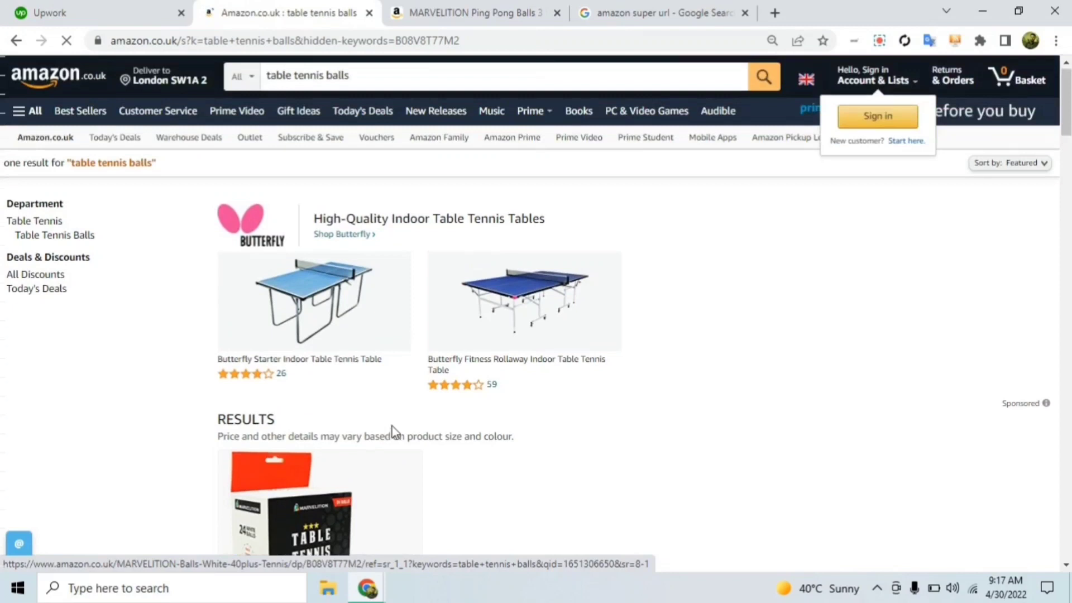
left_click(424, 45)
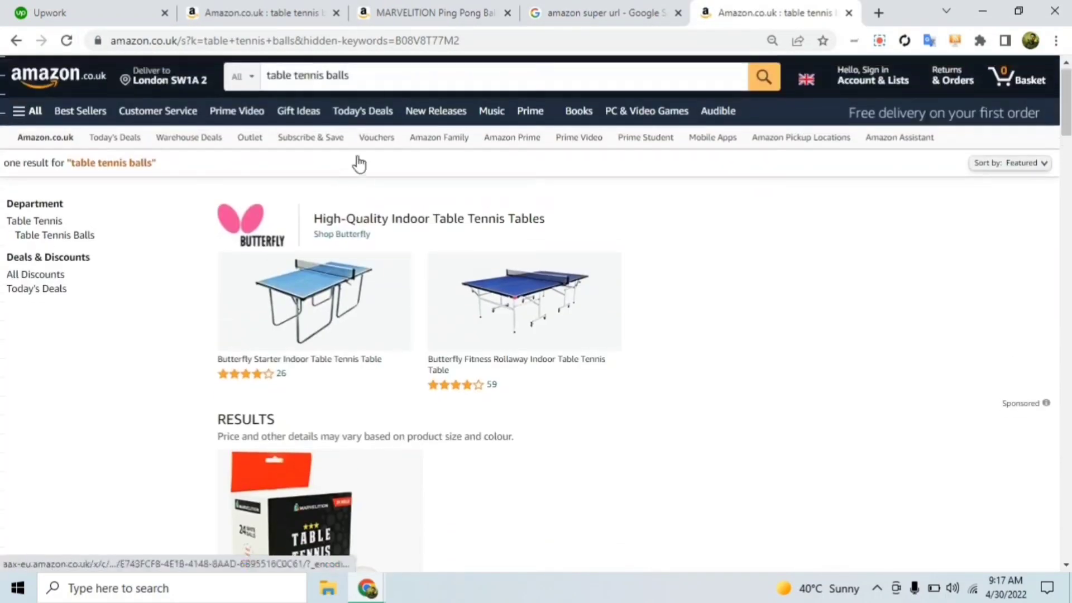
scroll(279, 75, "down", 2)
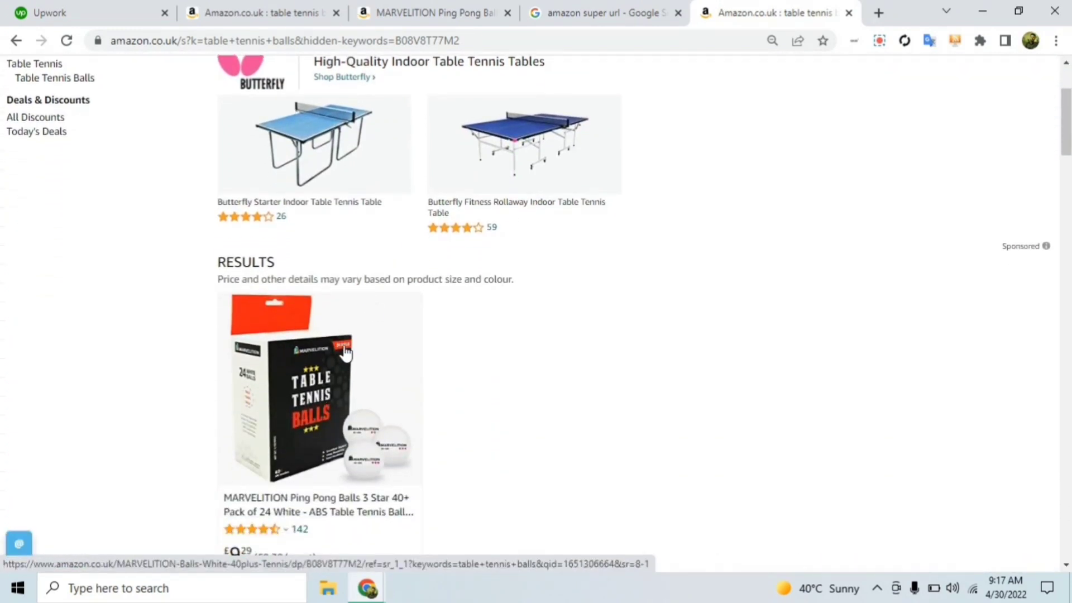
left_click(342, 360)
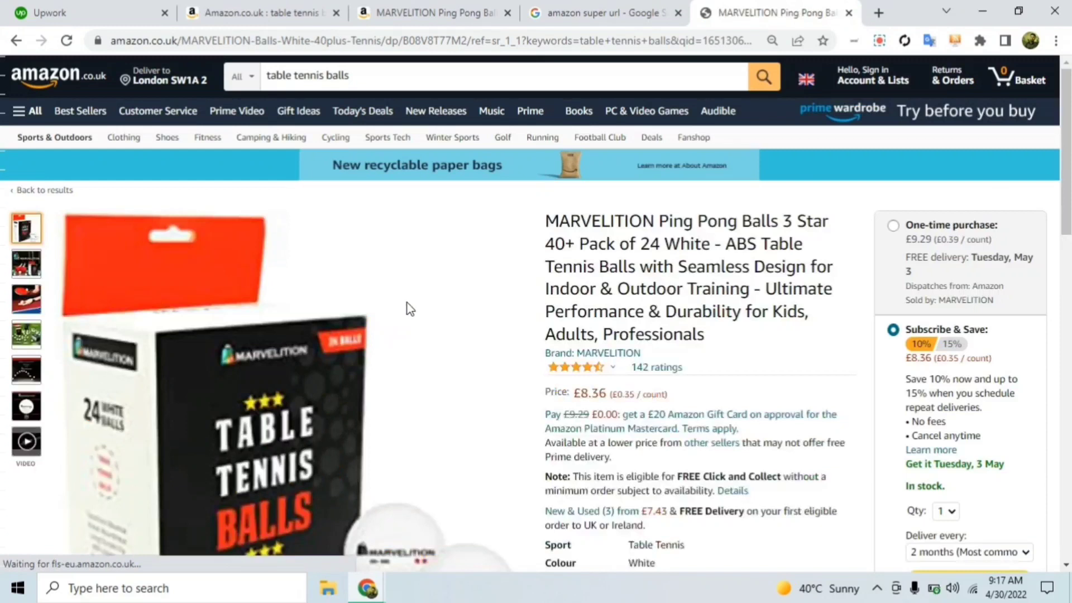
left_click(568, 43)
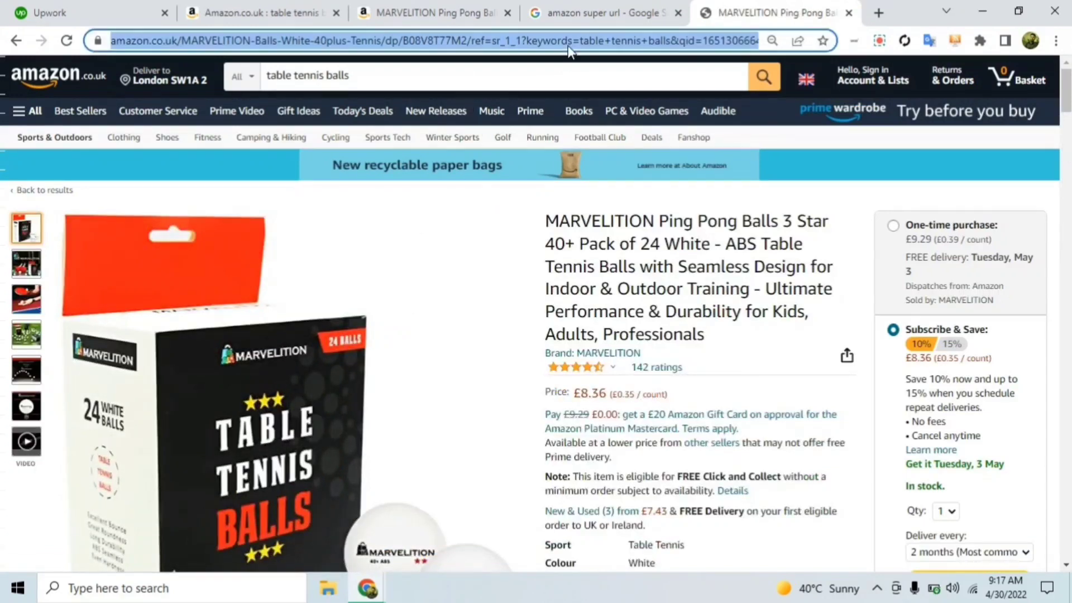
left_click(642, 41)
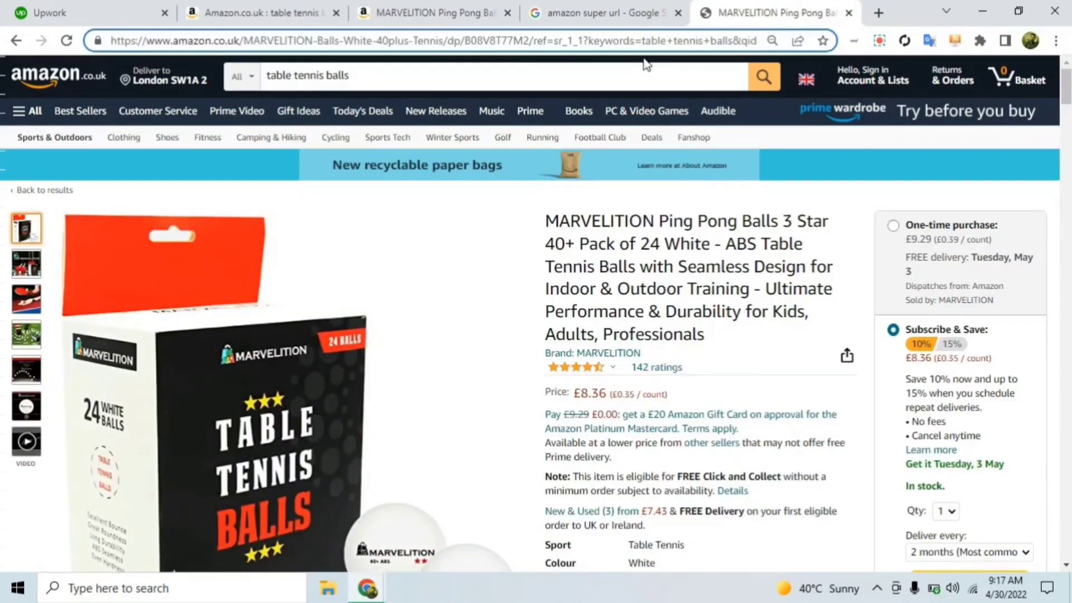
key("Right")
key("Right")
key("Right")
key("Right")
key("Right")
key("Right")
key("Right")
key("Right")
key("Right")
key("Right")
key("Right")
key("Right")
key("Right")
key("Right")
key("Right")
key("Right")
key("Right")
key("Right")
key("Right")
key("Right")
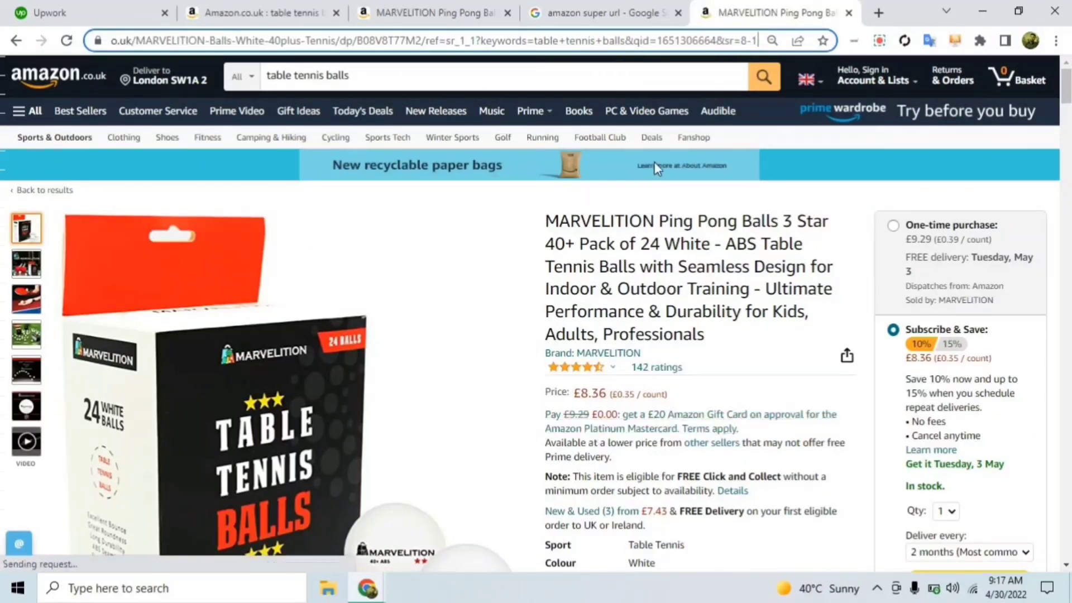
left_click_drag(716, 40, 637, 36)
key("ctrl+c")
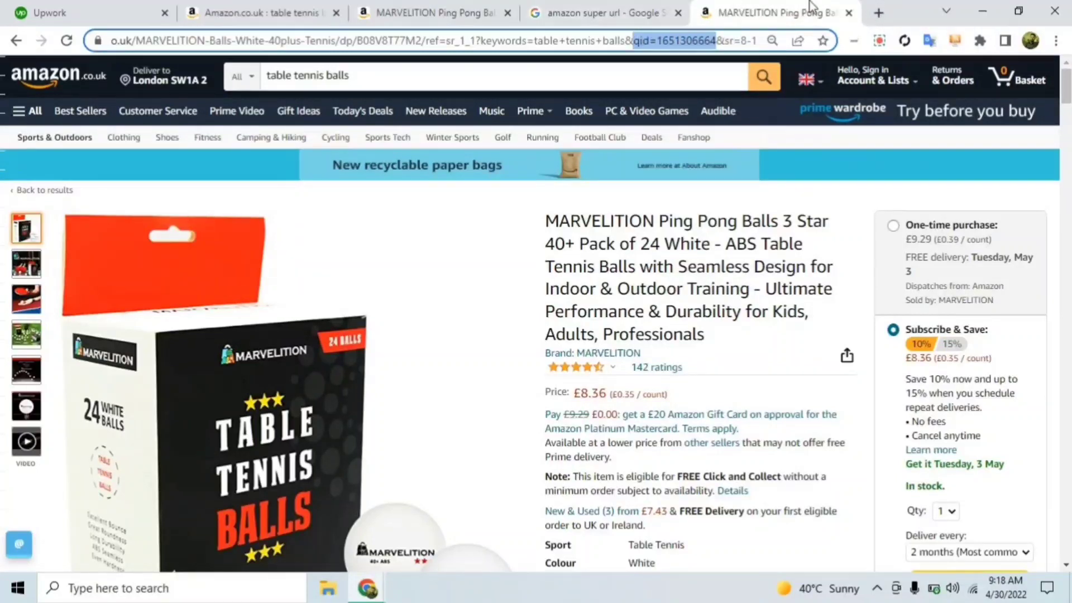
Paste the qid value into a new blank tab and reopen the one-result search.
left_click(878, 14)
key("ctrl+v")
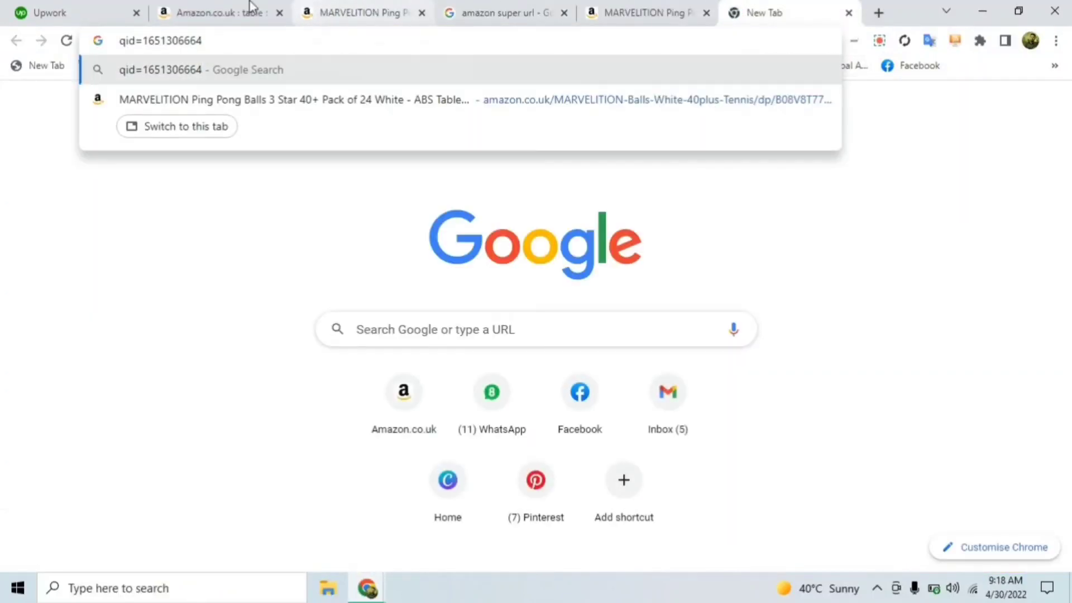
left_click(646, 12)
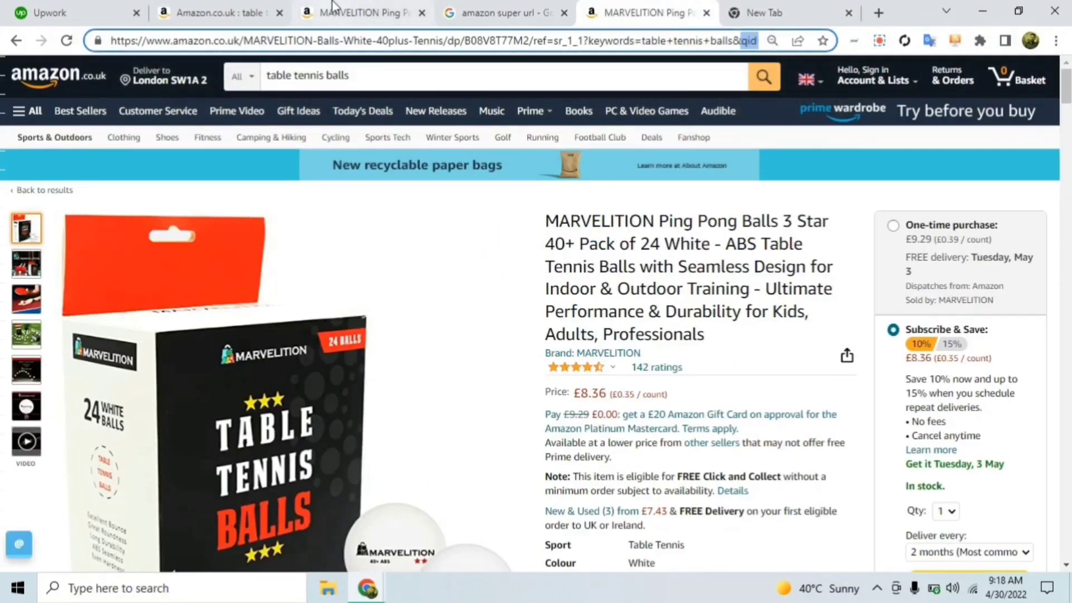
left_click(213, 12)
left_click(670, 12)
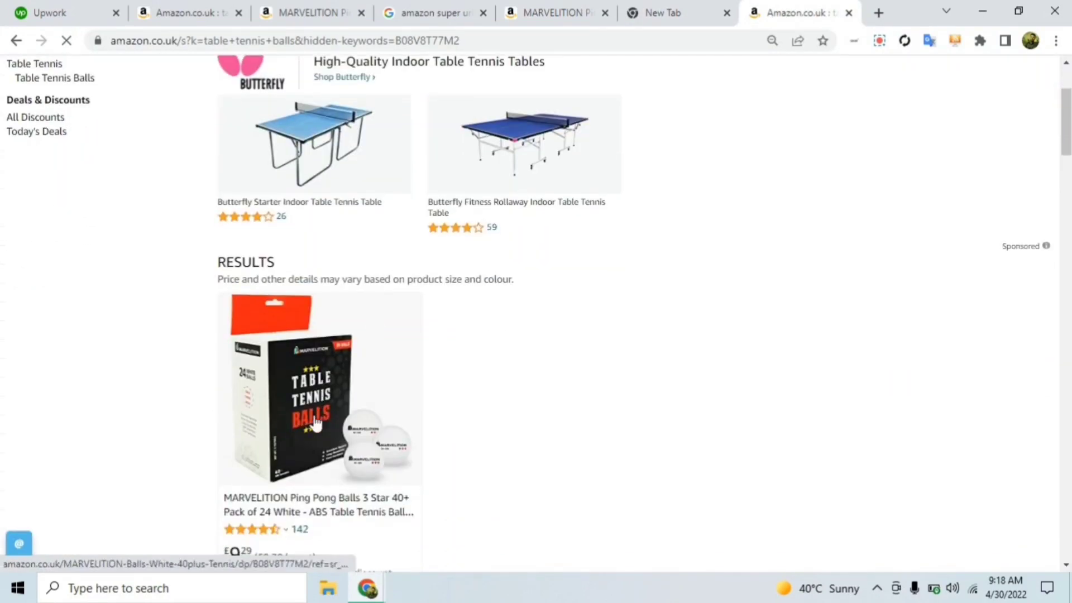
Open the MARVELITION product from the results and compare its address with the copied qid.
left_click(316, 422)
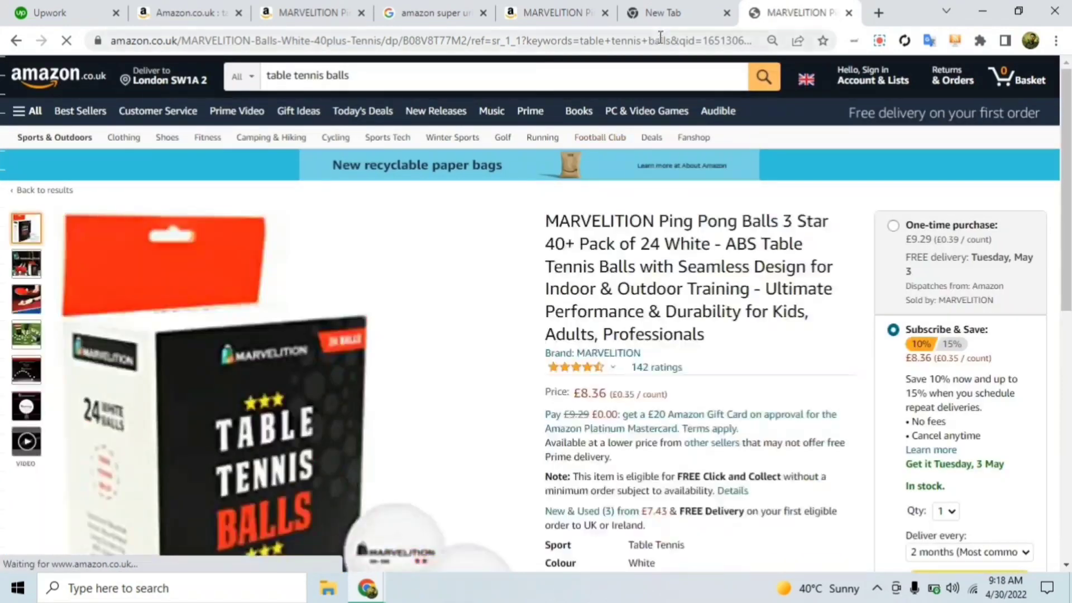
left_click(665, 41)
left_click(759, 40)
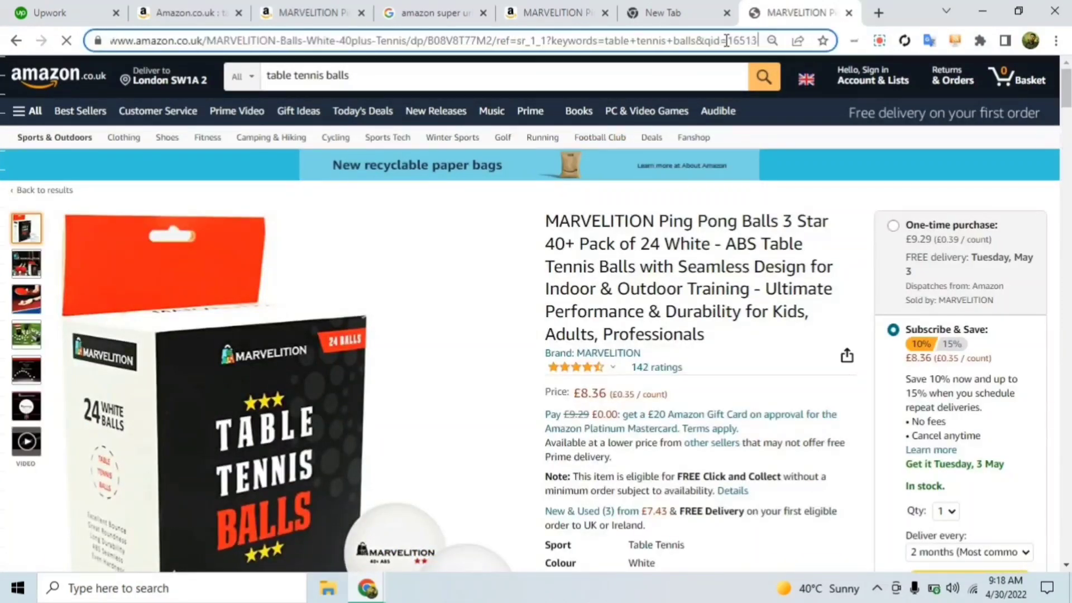
key("Right")
key("Right")
key("Right")
key("Right")
key("Right")
key("Right")
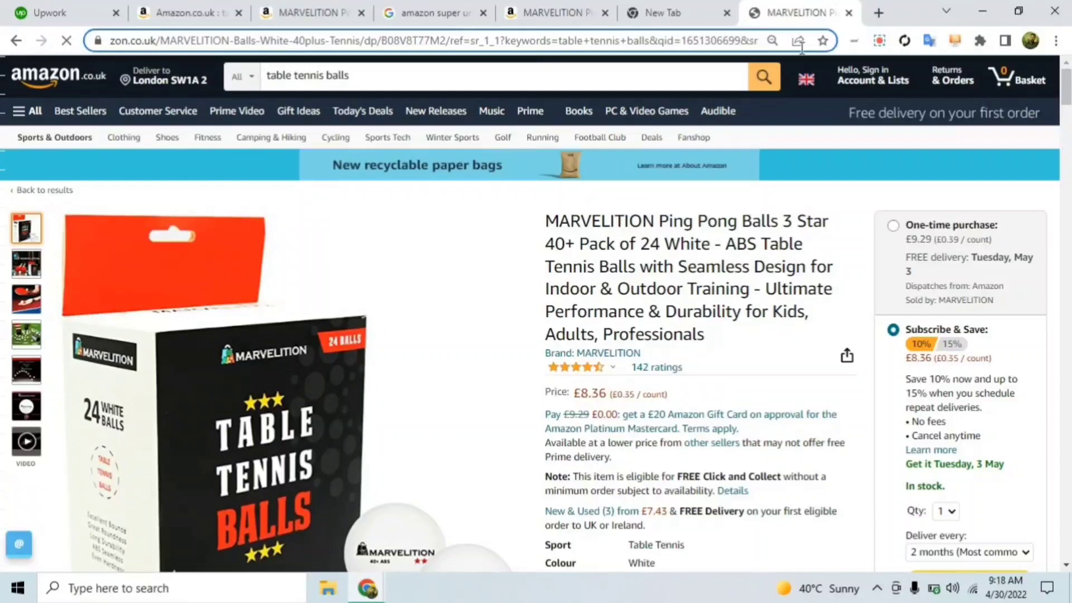
left_click(665, 12)
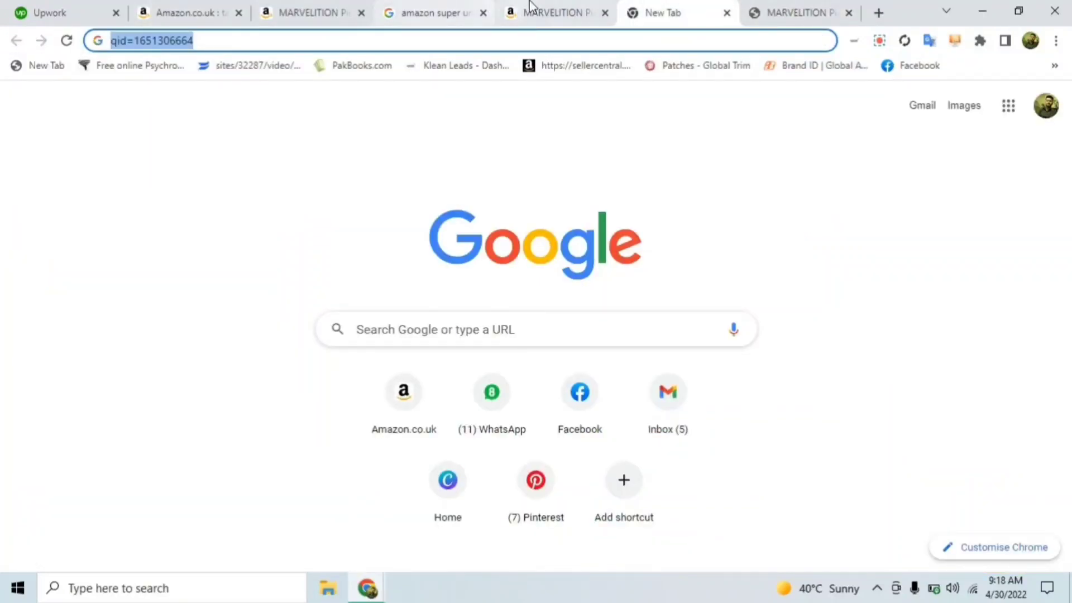
left_click(793, 12)
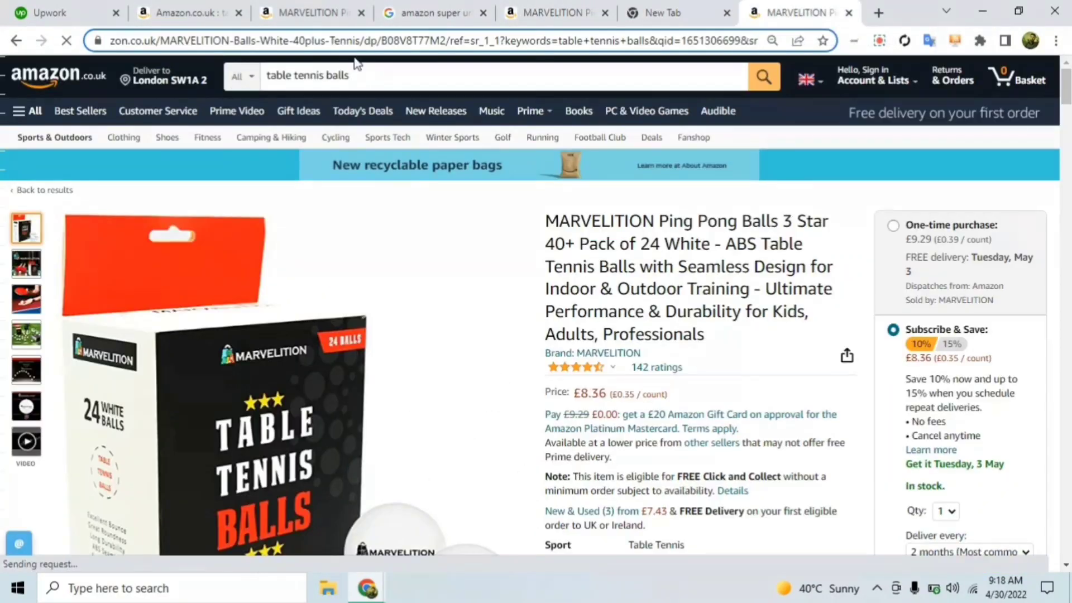
triple_click(362, 75)
key("ctrl+v")
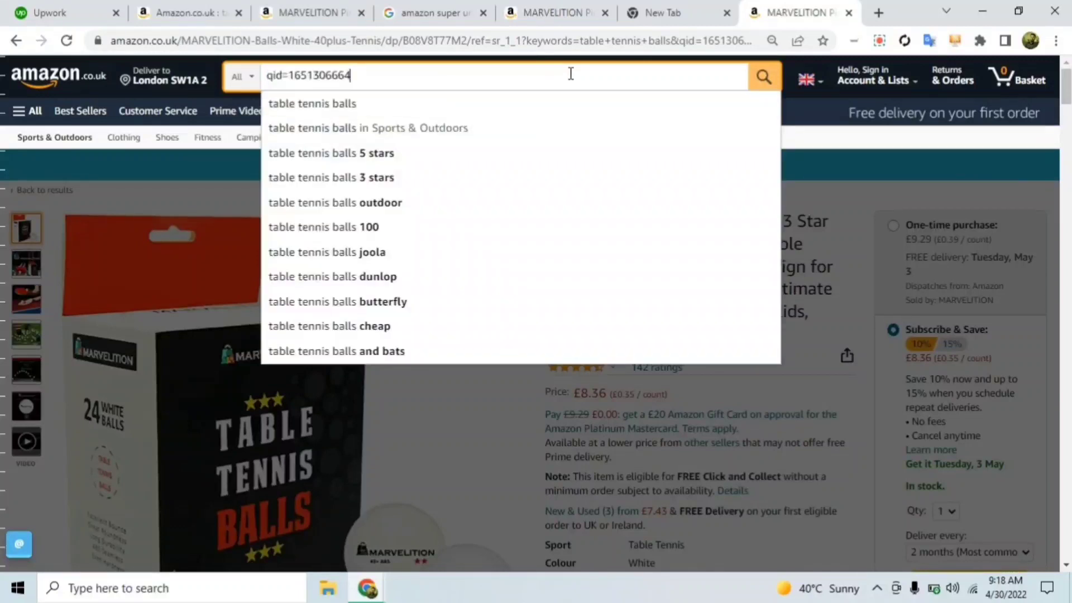
left_click(702, 40)
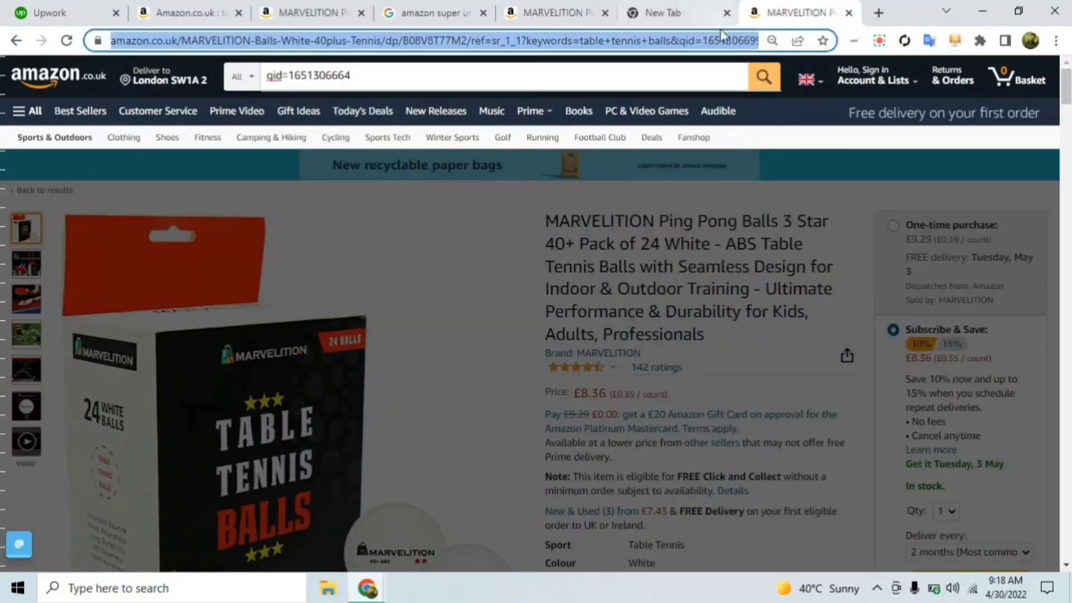
left_click(721, 40)
key("Right")
key("Right")
key("Right")
key("Right")
key("Right")
key("Right")
key("Right")
key("Right")
key("Right")
key("Right")
key("Right")
key("Right")
key("Right")
key("Right")
key("Right")
key("Right")
key("Right")
key("Right")
key("Right")
key("Right")
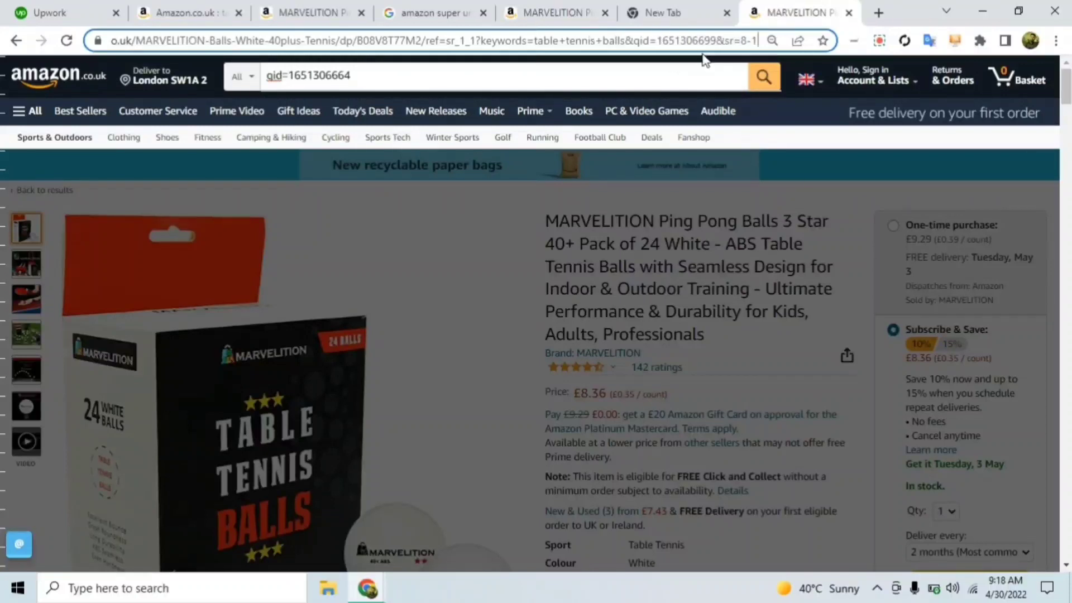
left_click_drag(717, 39, 623, 45)
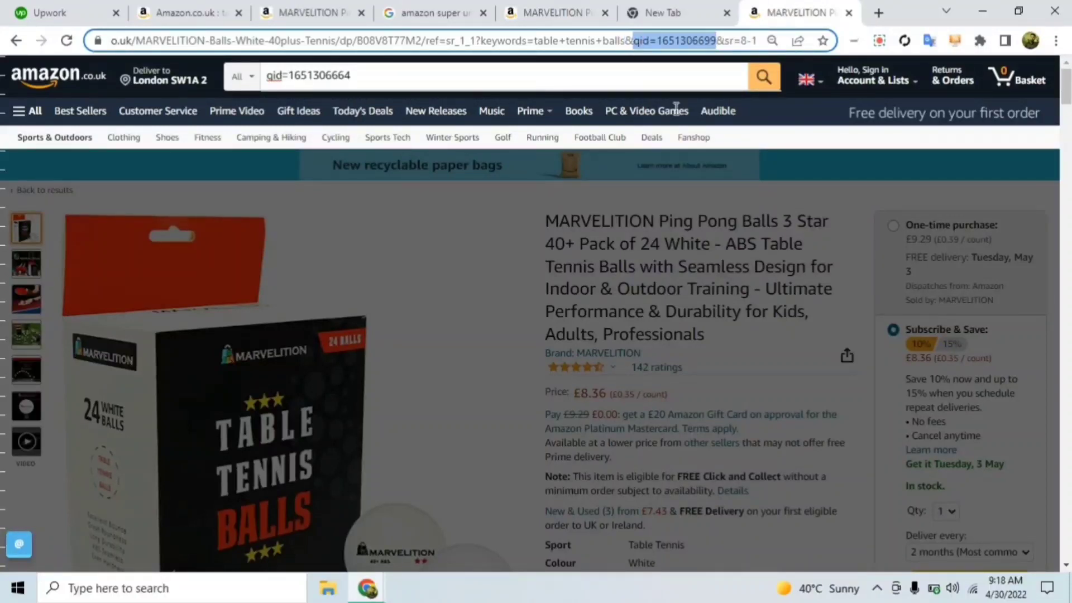
left_click(535, 209)
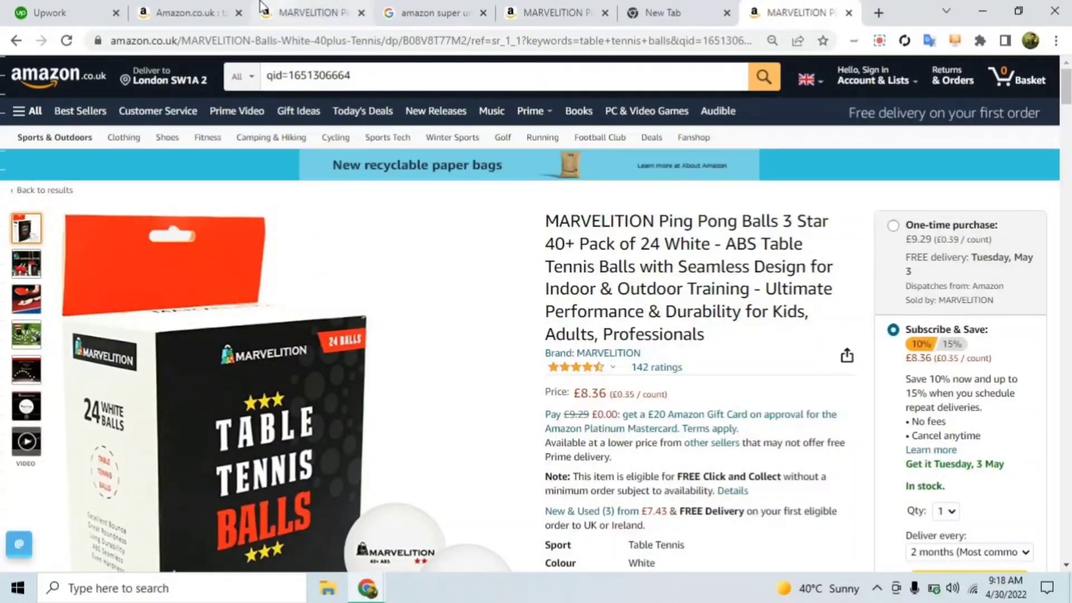
On the results tab, replace the query with 'ping pong balls' and browse its 112 results.
left_click(224, 13)
left_click(373, 76)
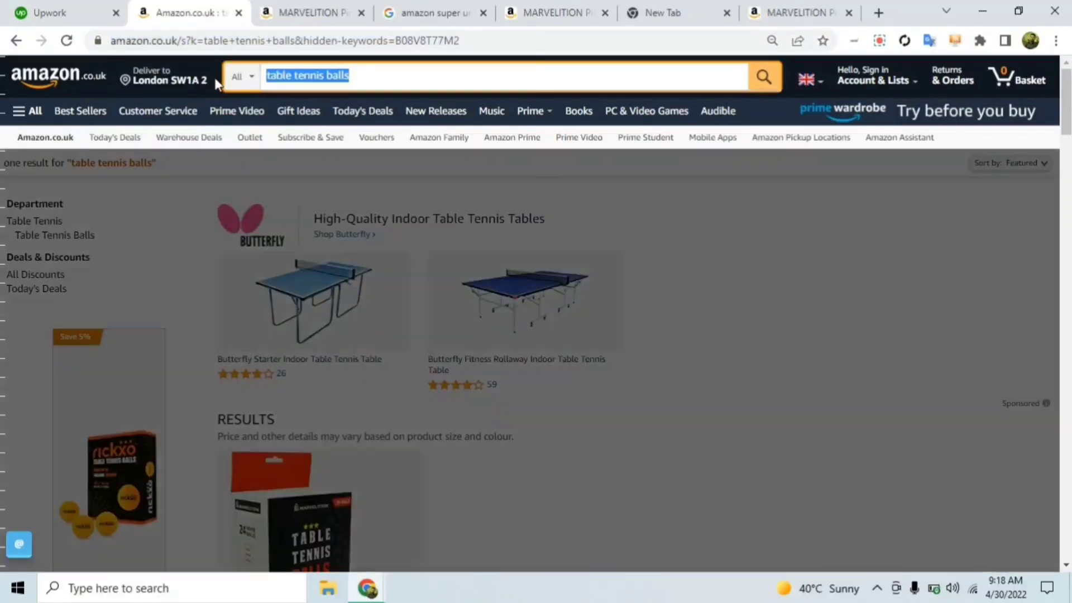
scroll(377, 77, "down", 8)
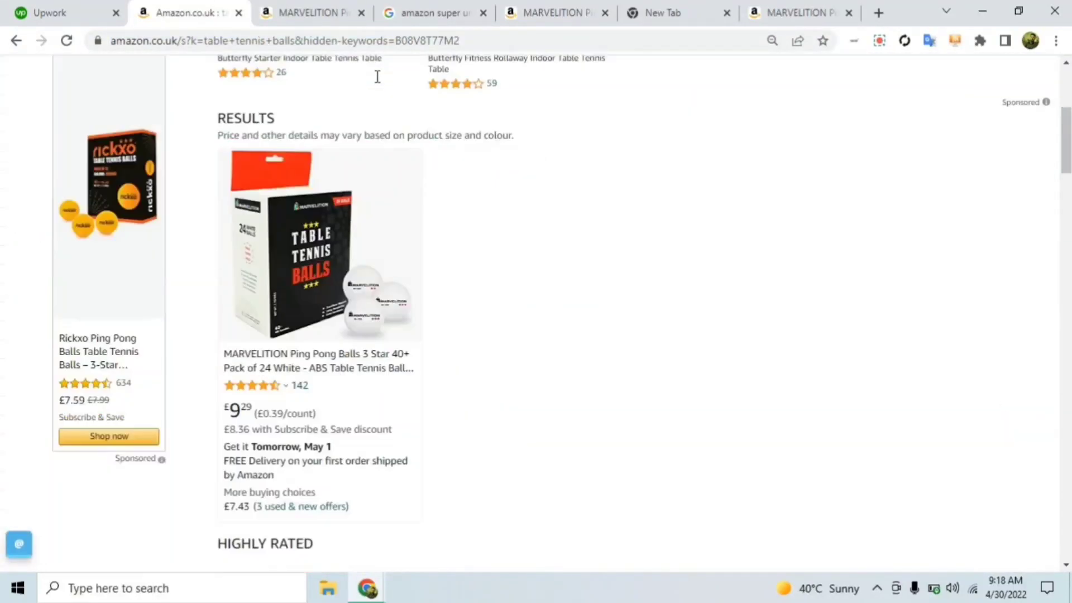
scroll(376, 84, "up", 10)
left_click(359, 75)
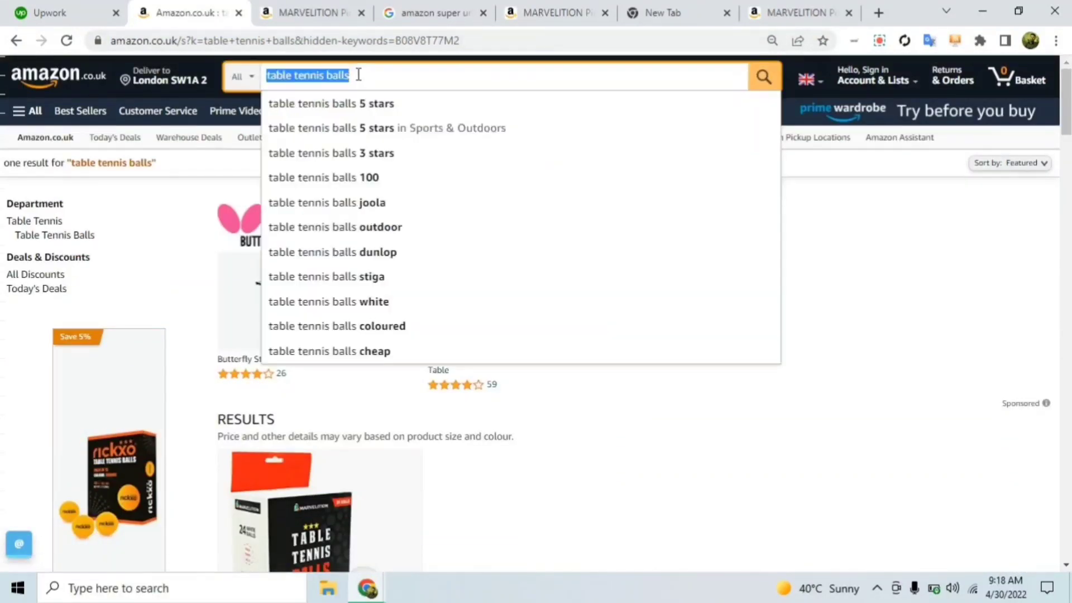
type("ping")
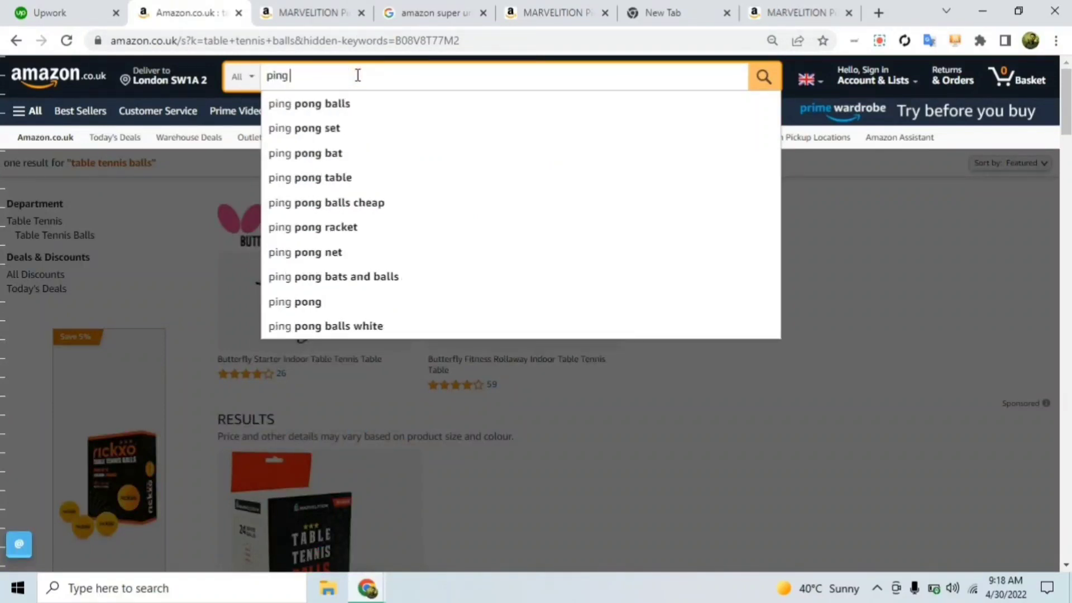
type(" pong balls")
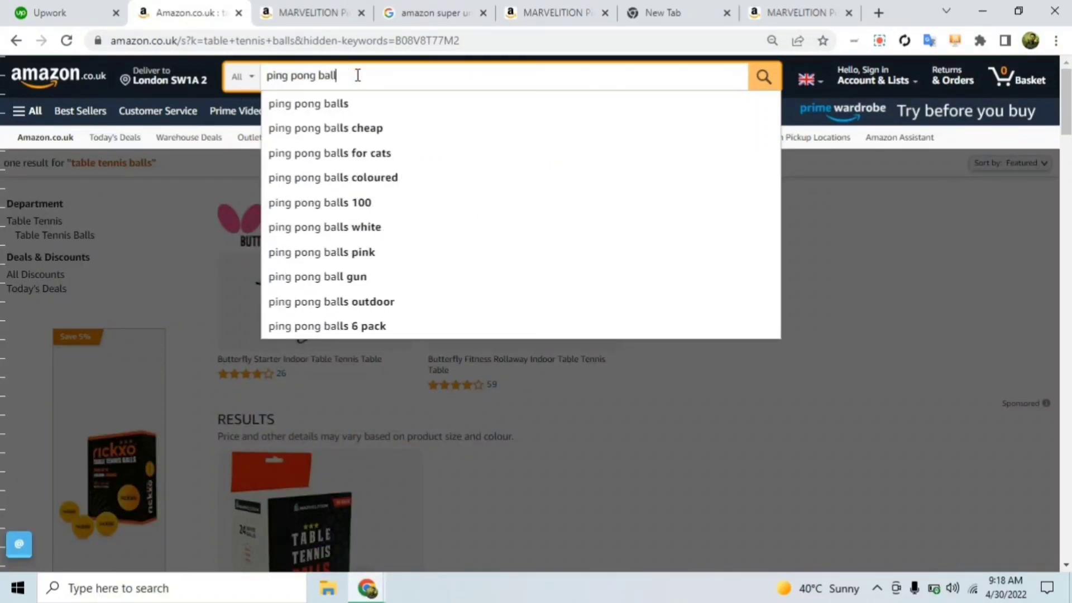
key("Return")
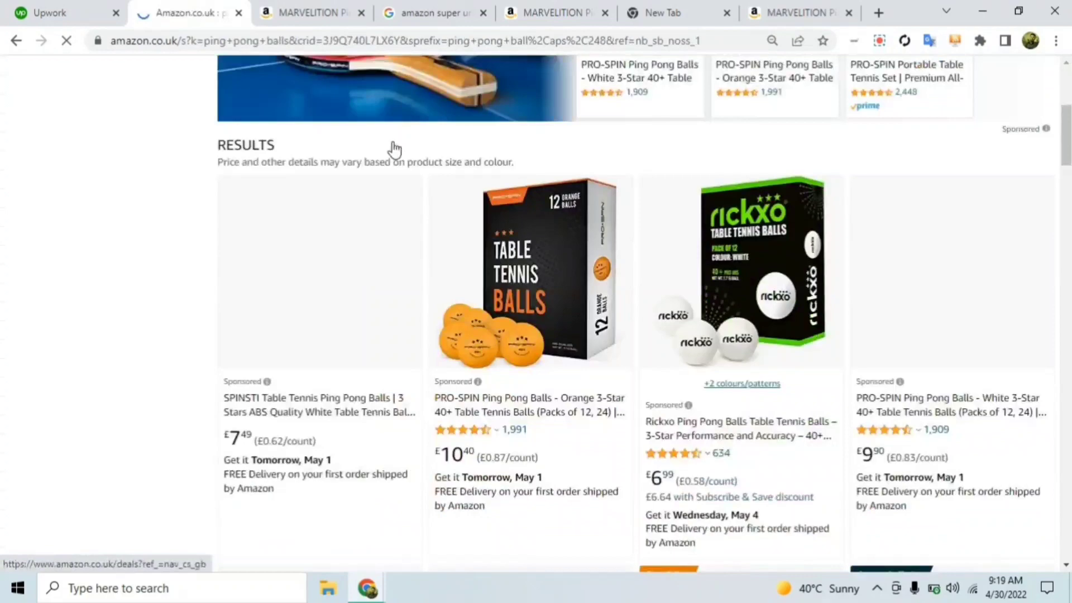
scroll(395, 162, "down", 5)
scroll(402, 184, "down", 8)
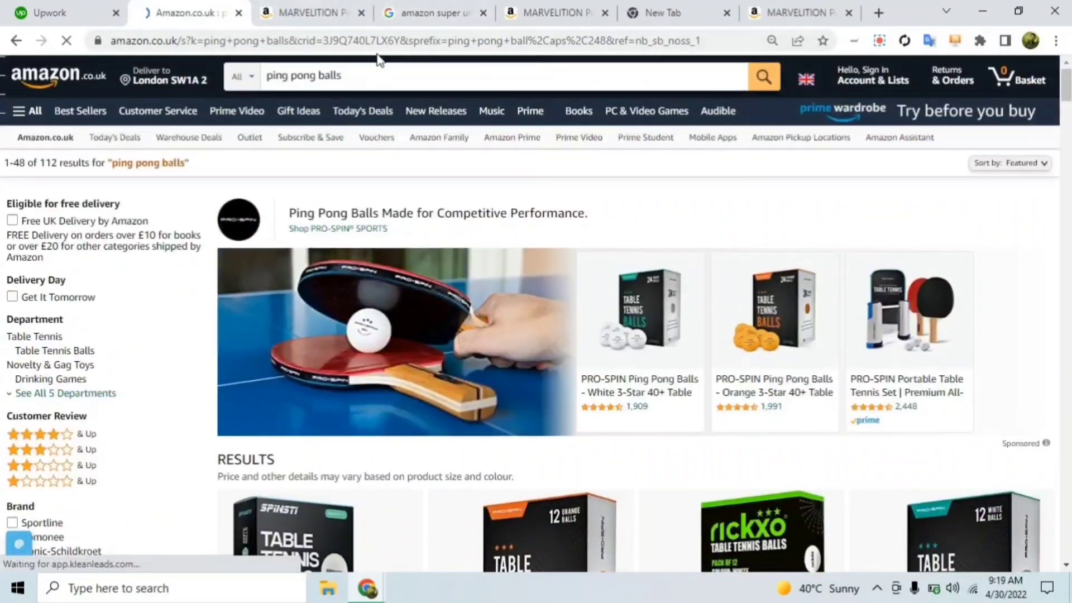
Delete the URL from crid onward and append 'DC&hidden-keywords'.
left_click(302, 43)
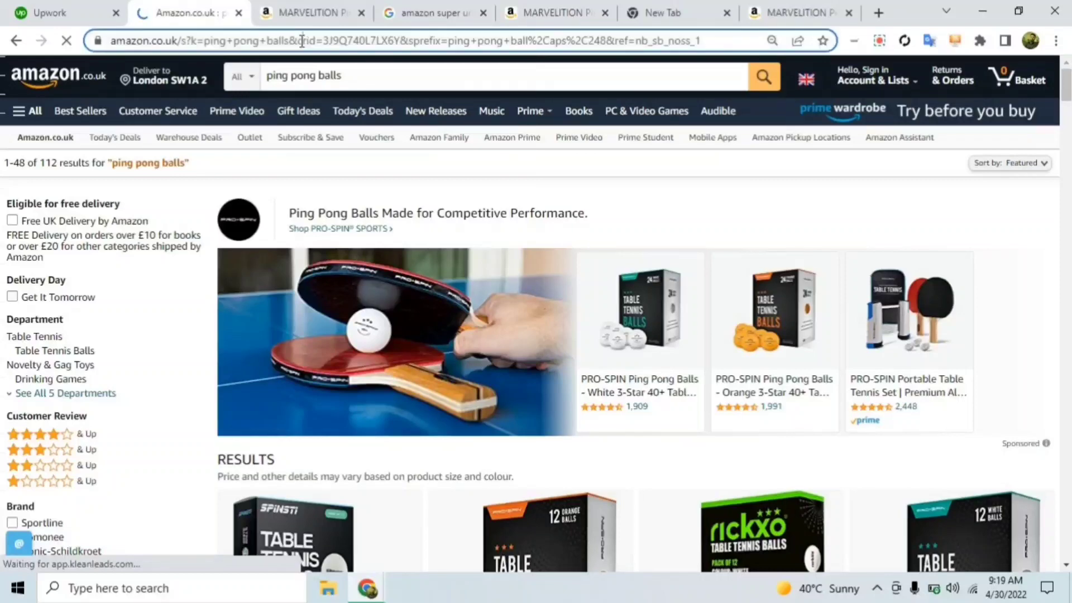
left_click(375, 35)
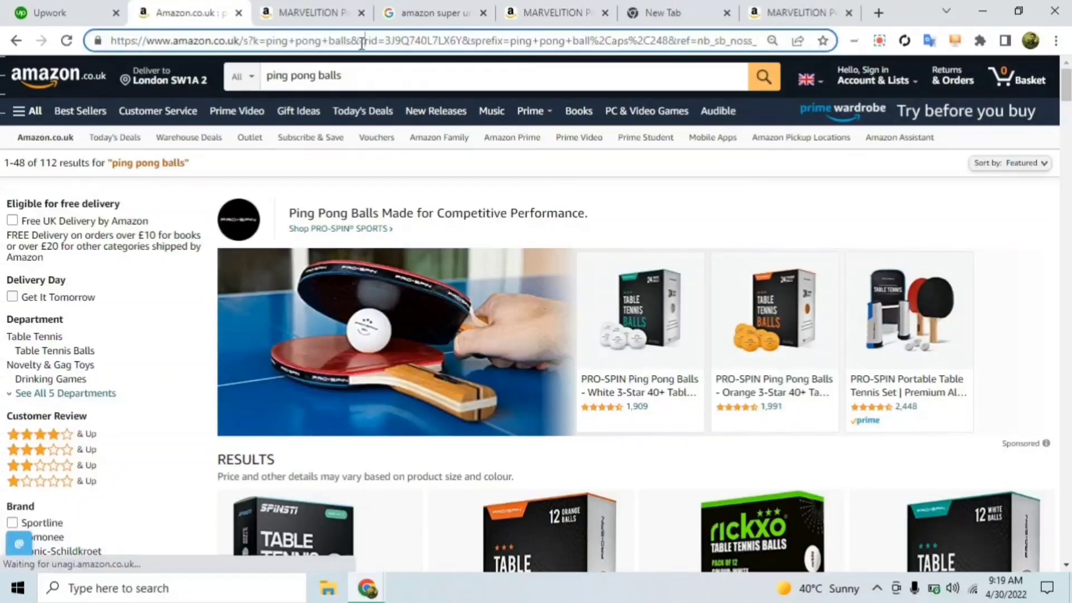
left_click_drag(360, 40, 814, 100)
key("BackSpace")
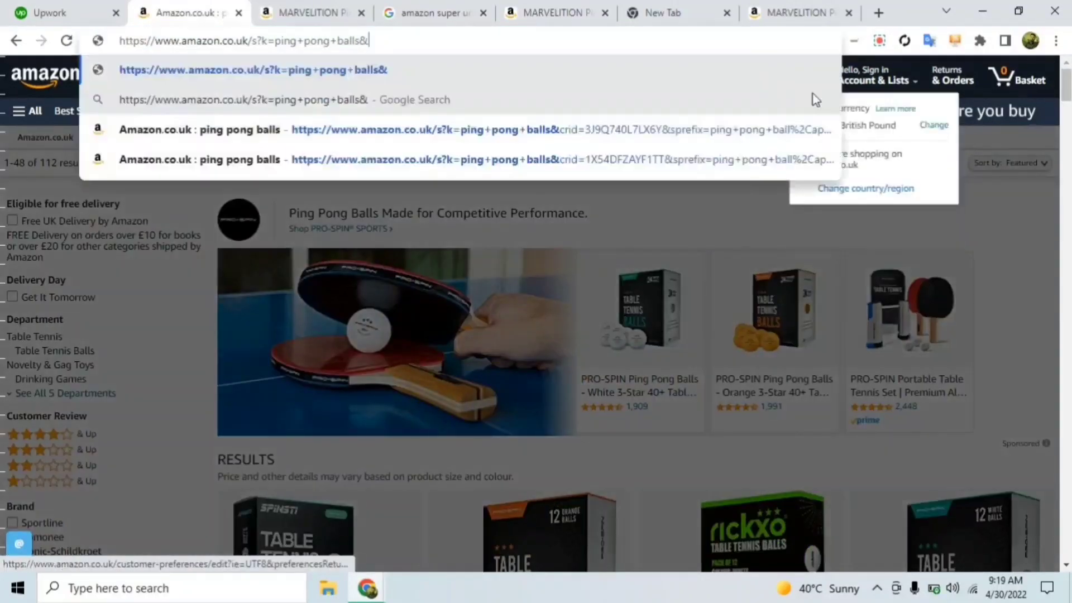
type("DC")
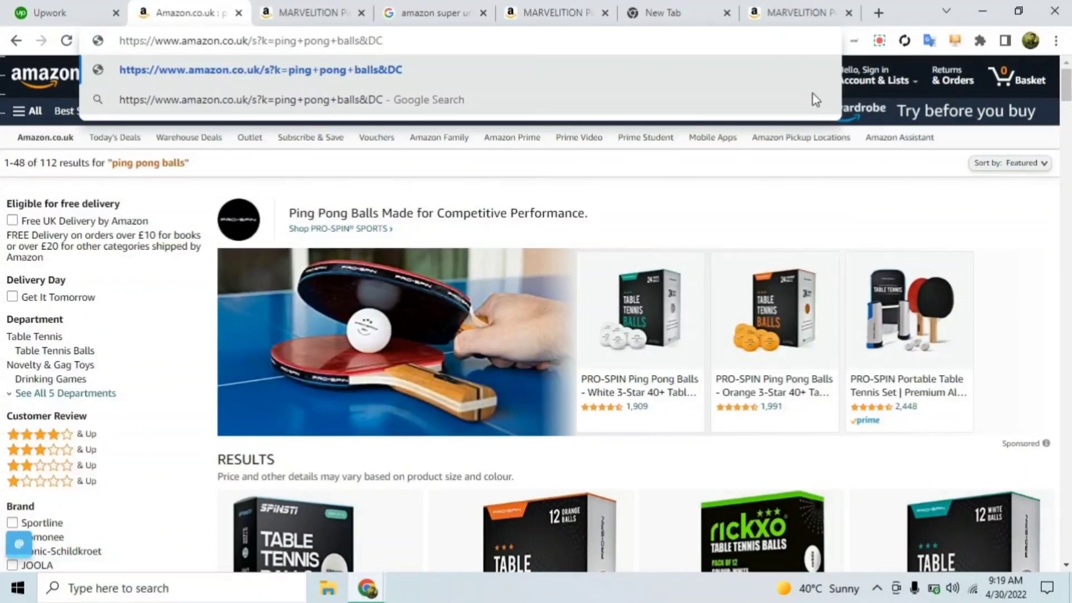
type("&hidden")
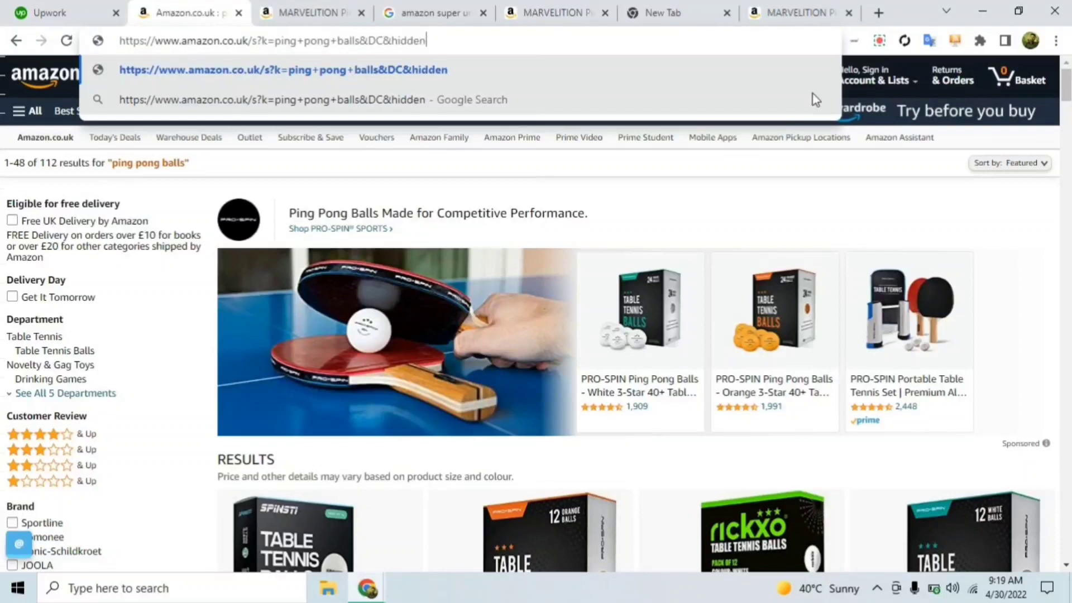
type("-keywords=")
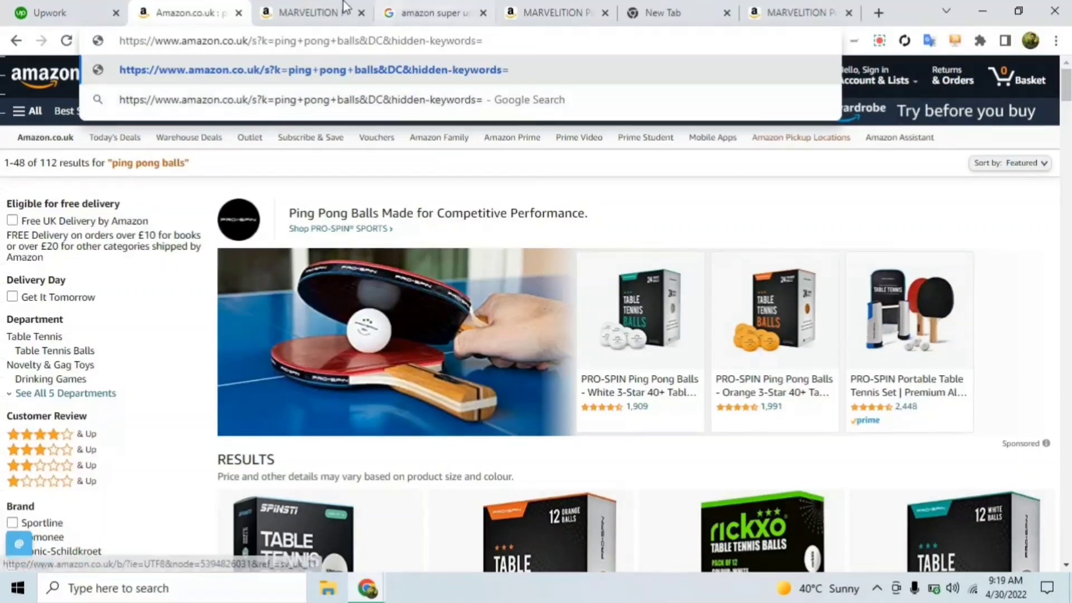
Copy ASIN B08V8T77M2 from the product tab and paste it onto the URL's end.
left_click(351, 22)
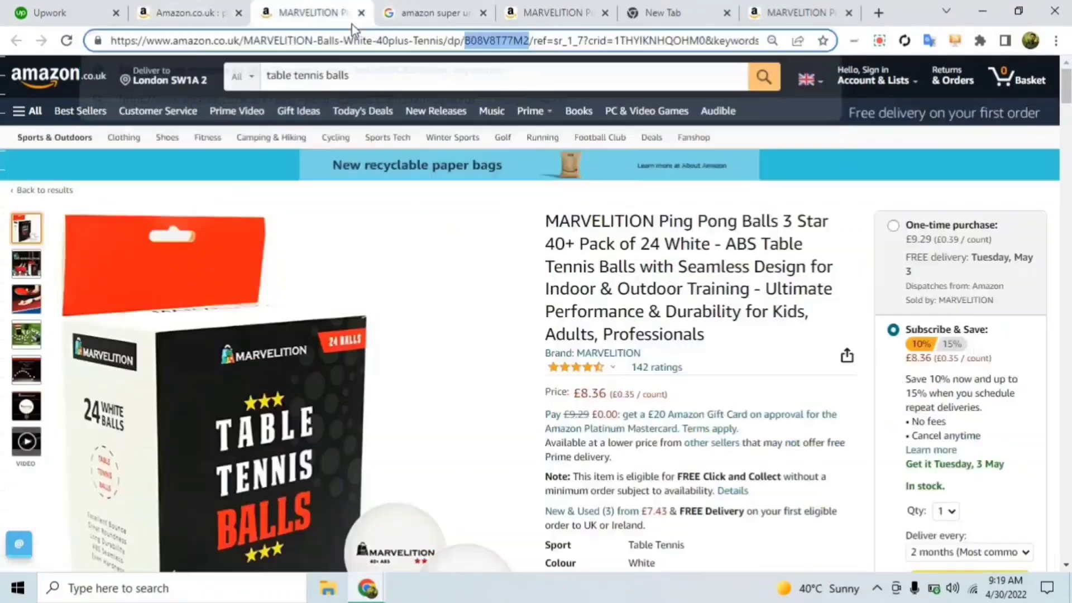
right_click(498, 36)
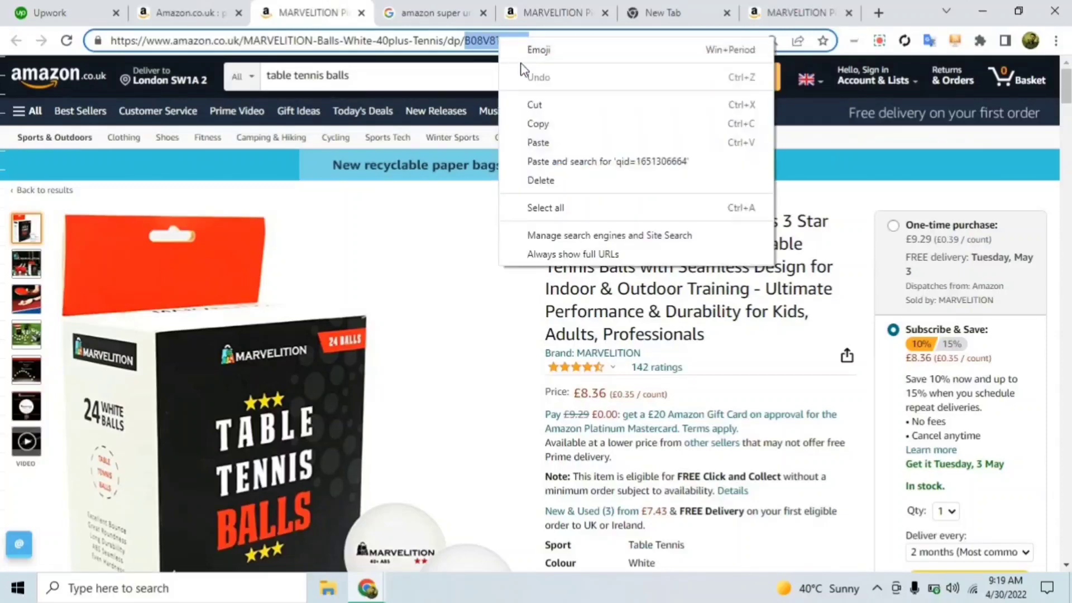
left_click(538, 125)
left_click(190, 13)
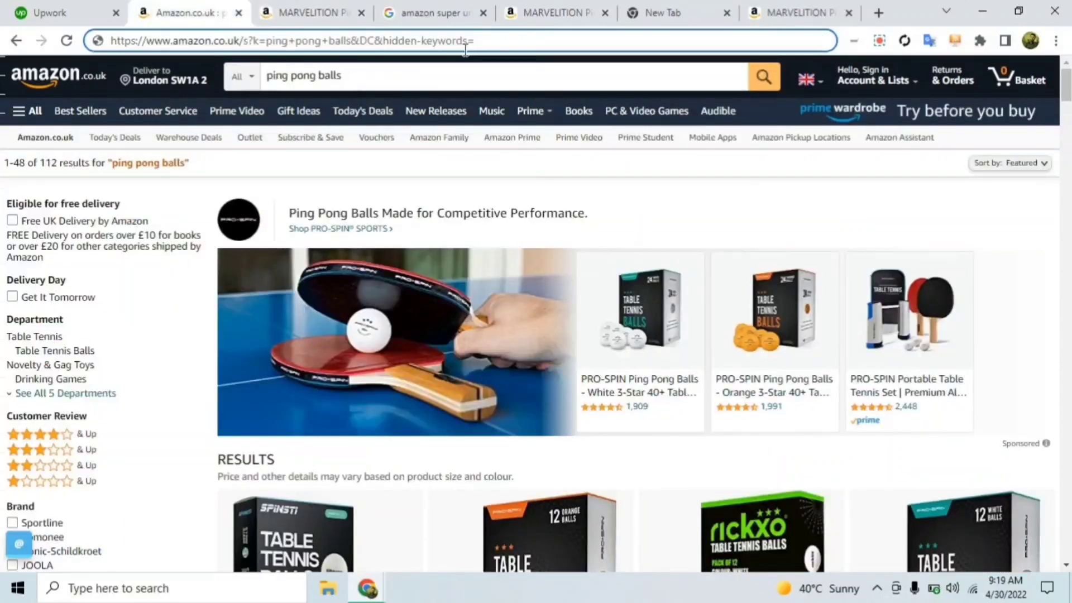
key("ctrl+v")
Load the ping pong balls hidden-keywords URL and confirm only the MARVELITION 24-pack (£9.29) appears.
left_click(563, 68)
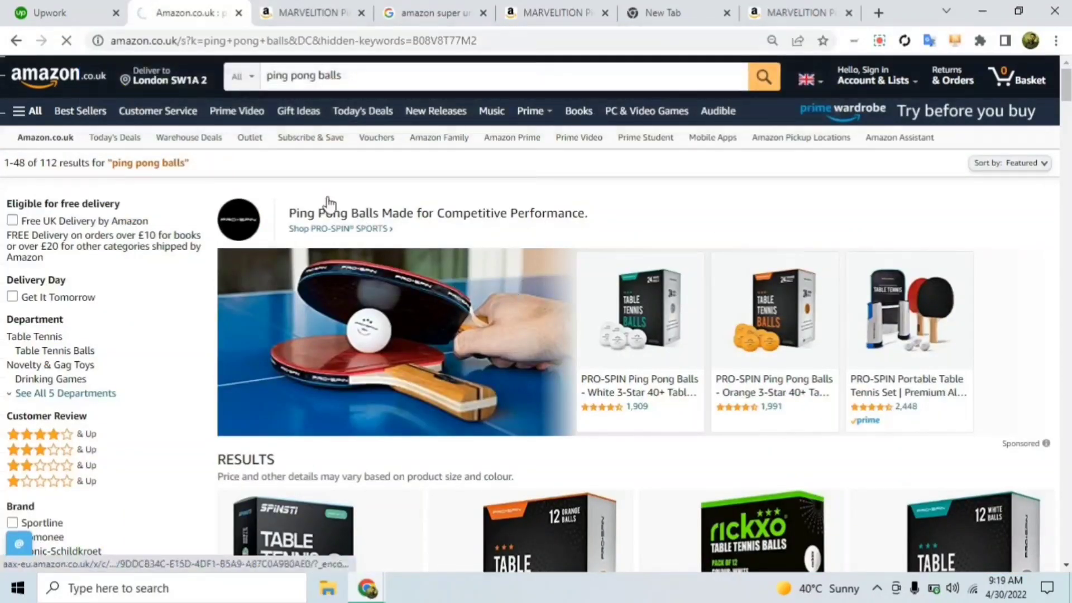
scroll(372, 94, "down", 6)
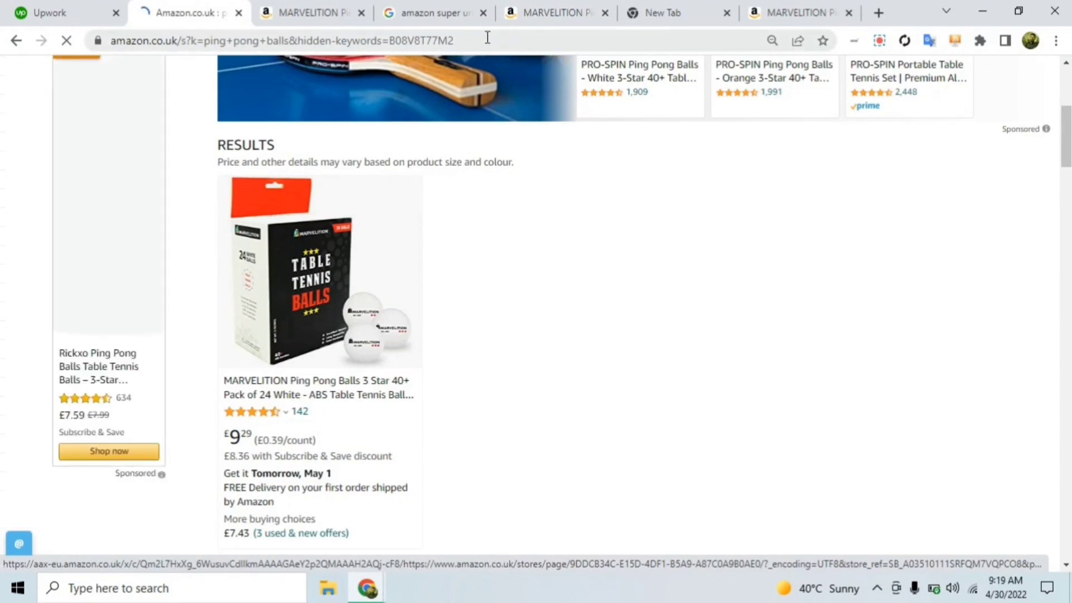
left_click(464, 41)
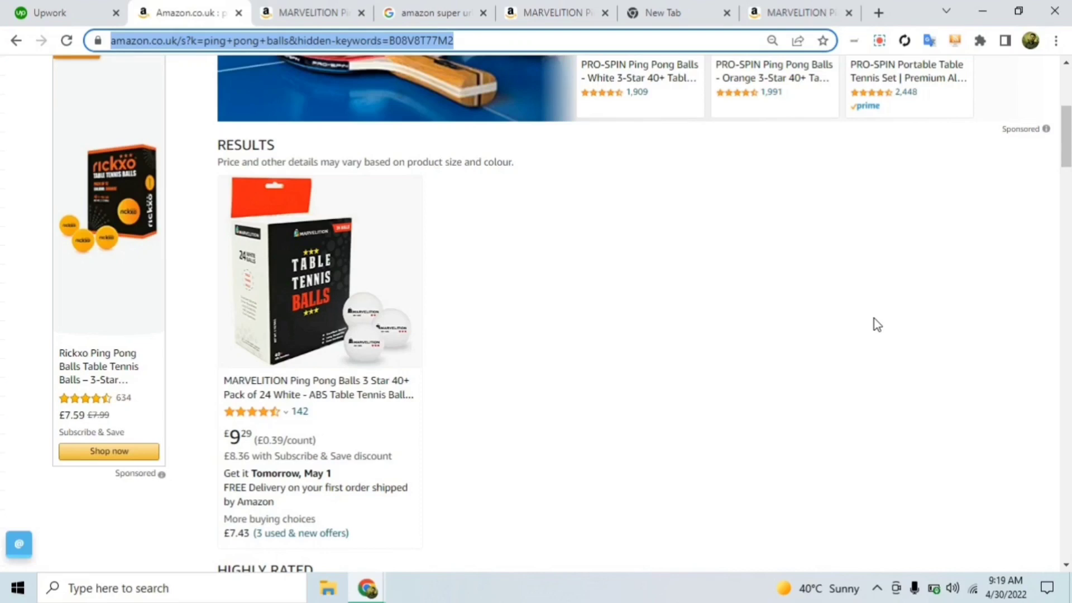
scroll(580, 302, "up", 5)
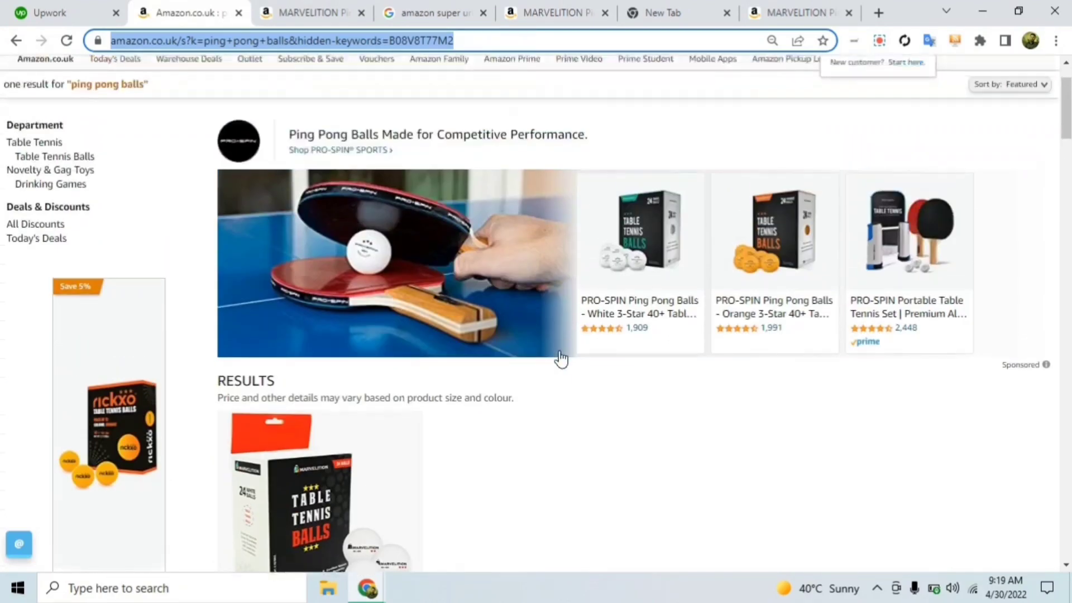
scroll(466, 155, "down", 4)
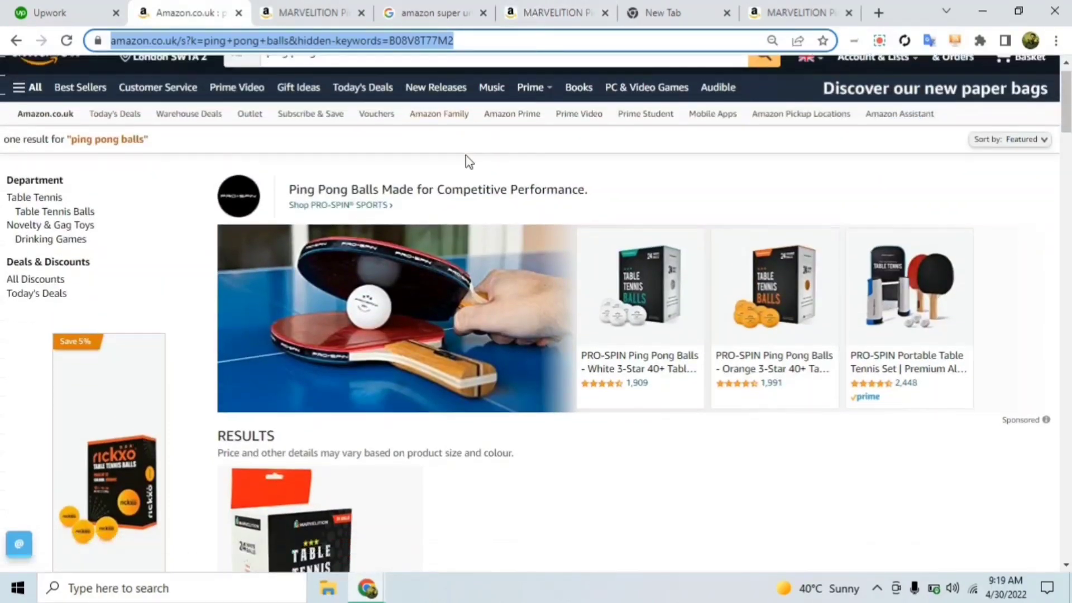